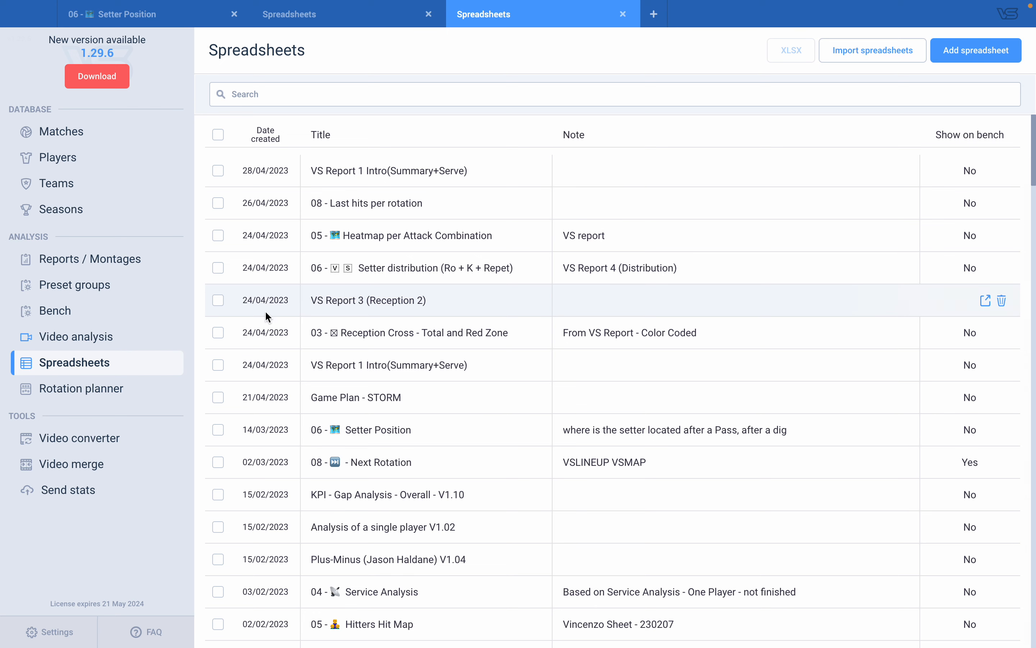
left_click(77, 335)
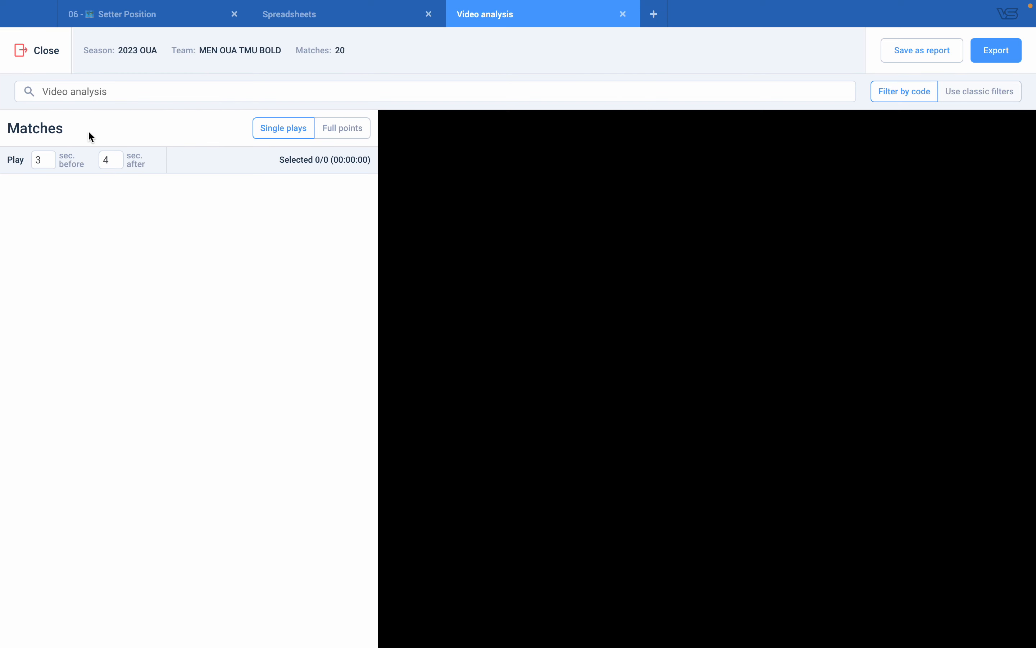
left_click(44, 57)
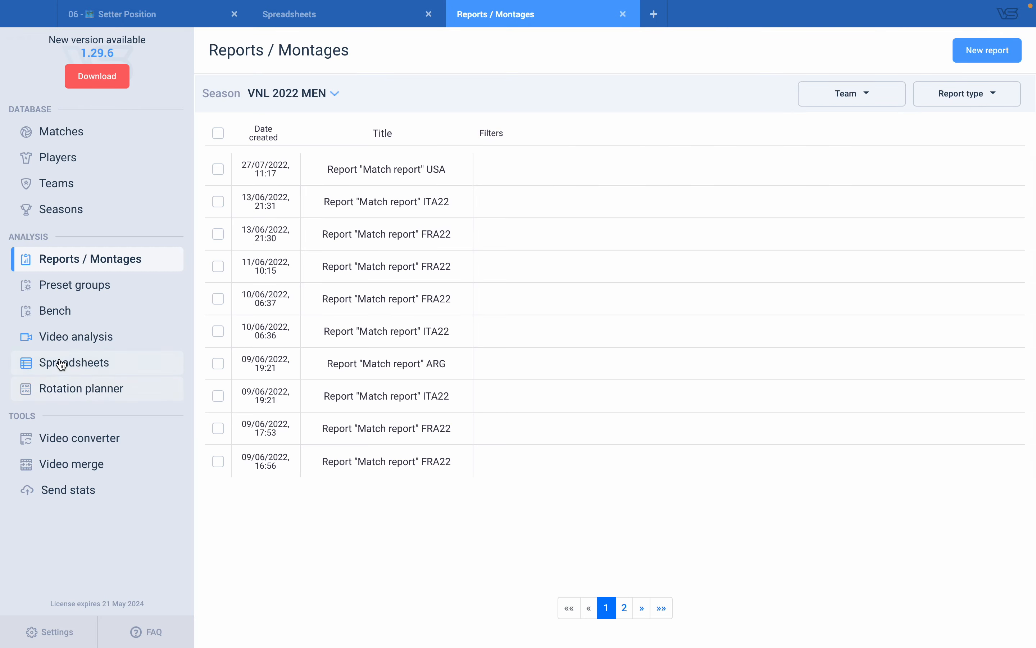
left_click(62, 362)
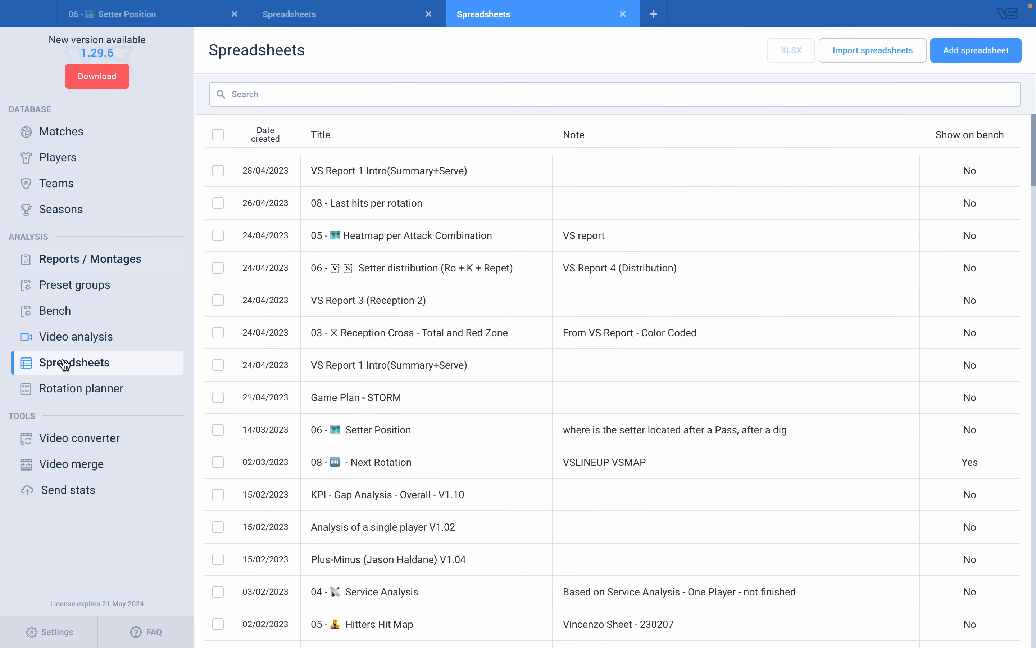
Start importing the spreadsheet file 03 - Reception Analysis .vss from Downloads and cancel the import.
left_click(869, 53)
left_click(539, 321)
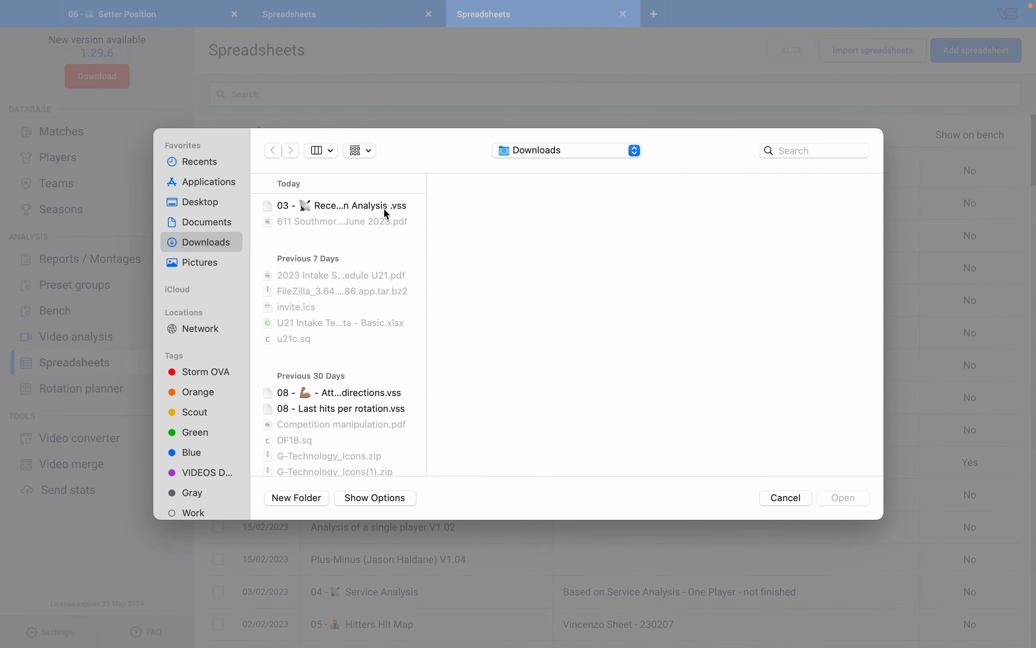
left_click(388, 205)
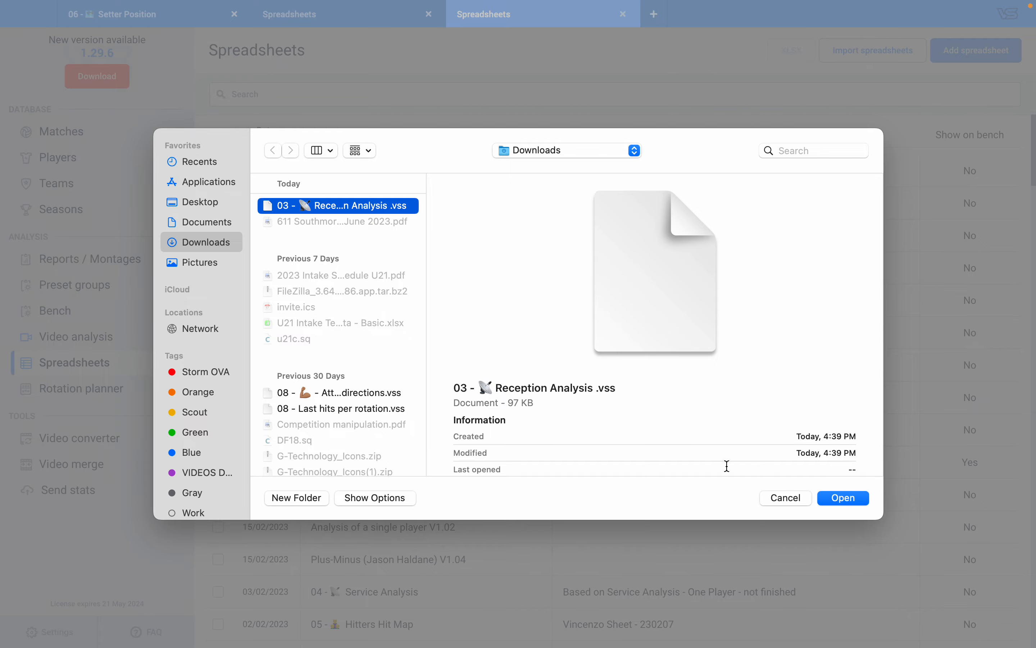
left_click(788, 500)
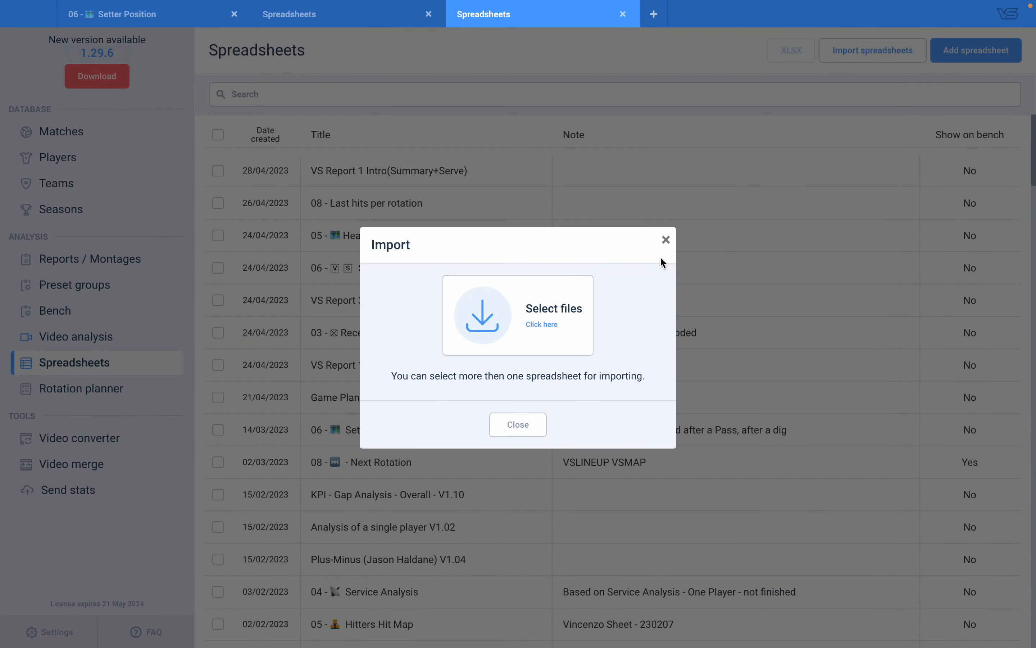
left_click(666, 240)
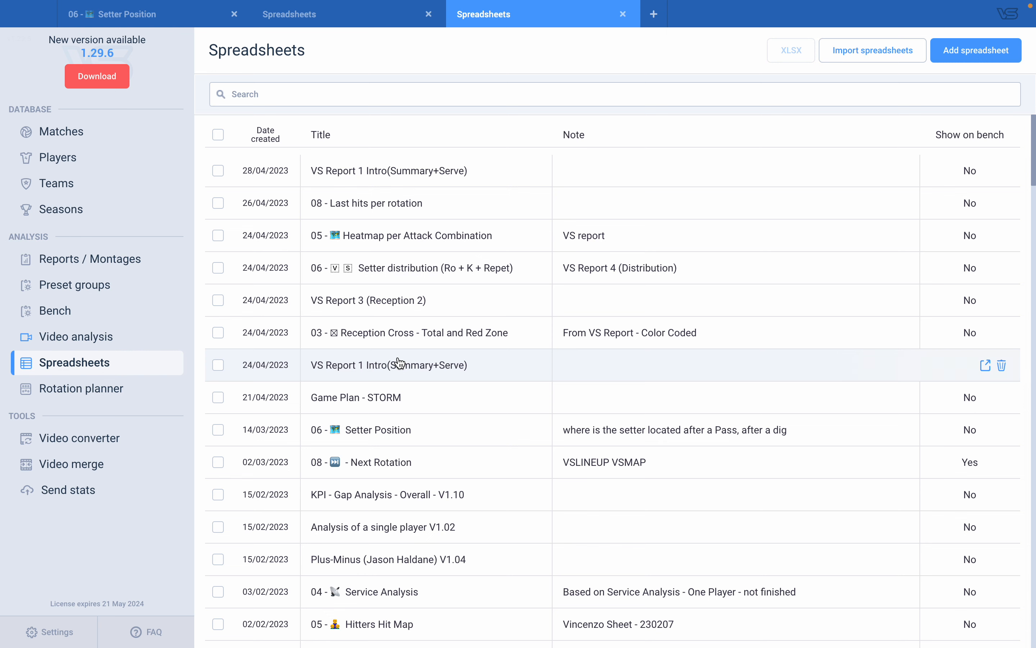
Search the spreadsheets for 05 and for 08, and open the 08 - Attack directions spreadsheet.
left_click(312, 93)
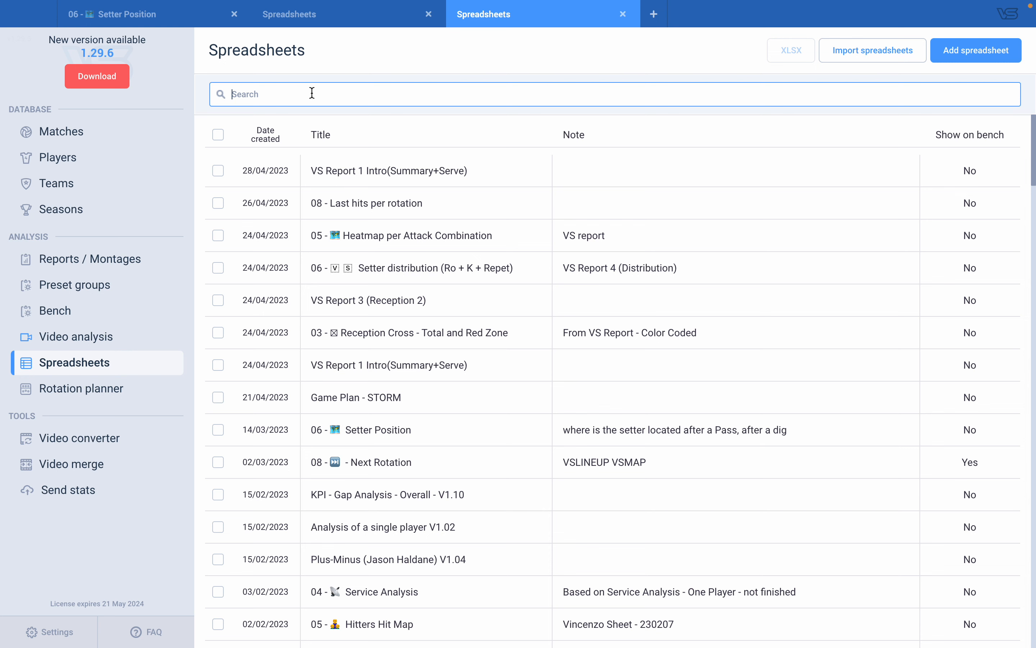
type("05")
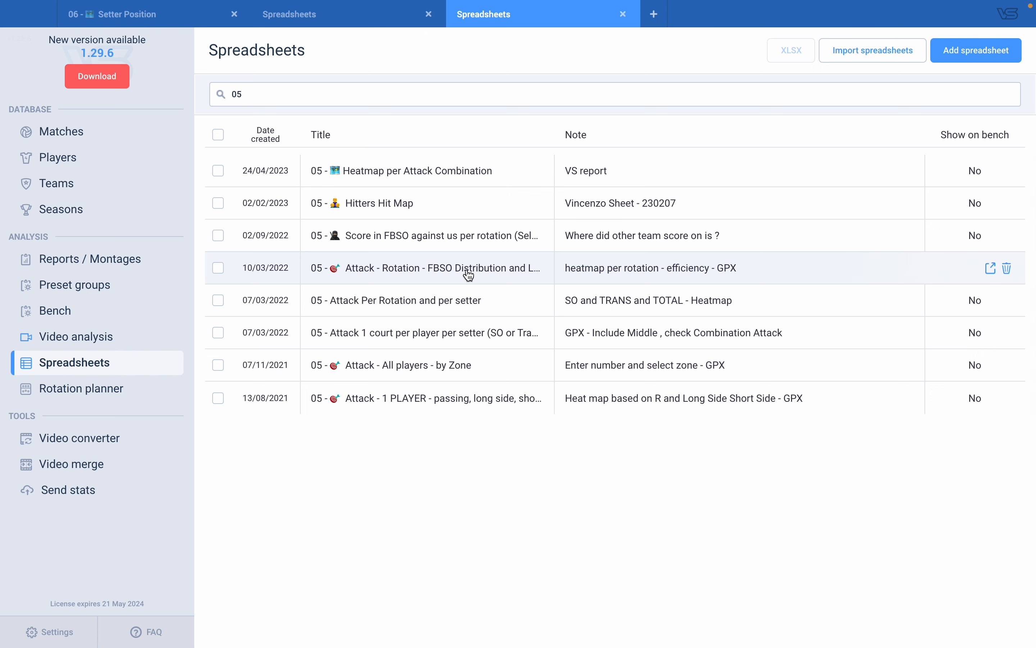
double_click(249, 88)
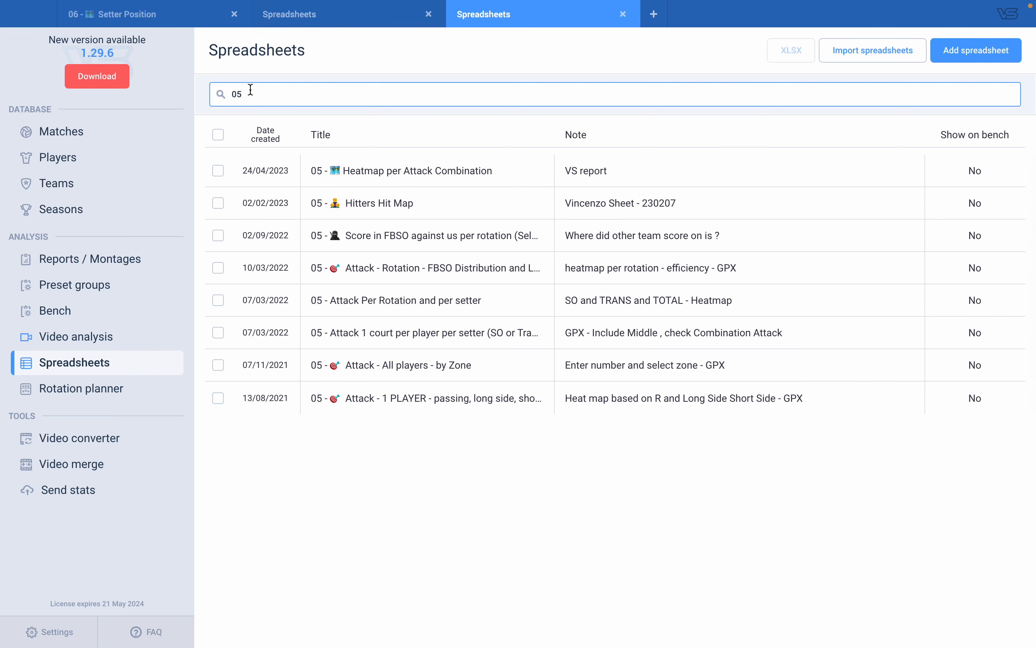
type("08")
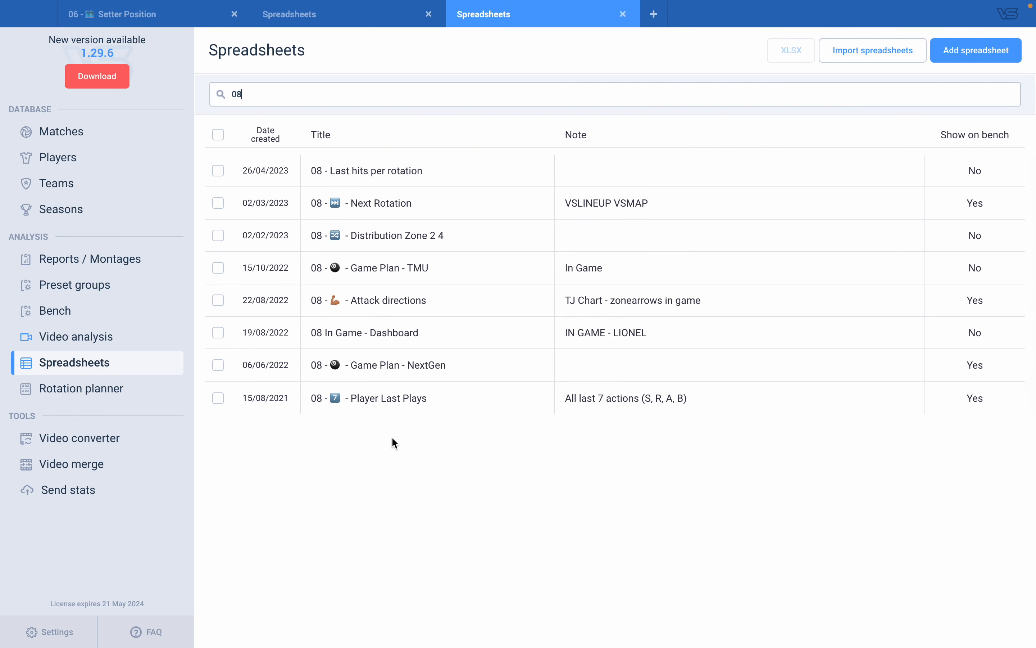
left_click(399, 293)
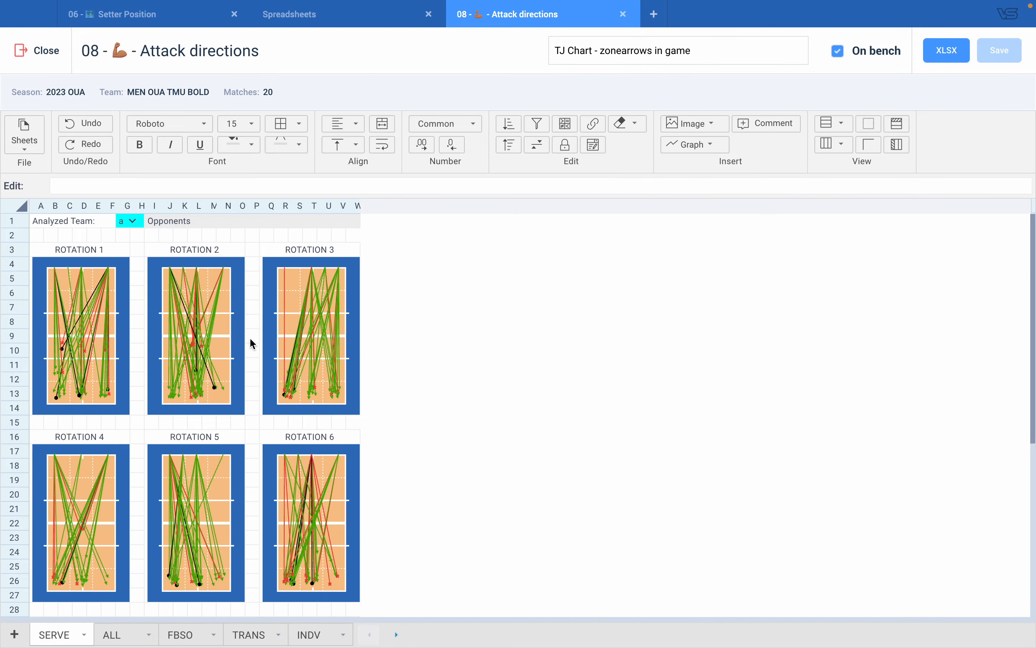
Change the chart type in the ROTATION 2 court's formula on the SERVE sheet to zoneArrows.
left_click(191, 318)
double_click(240, 186)
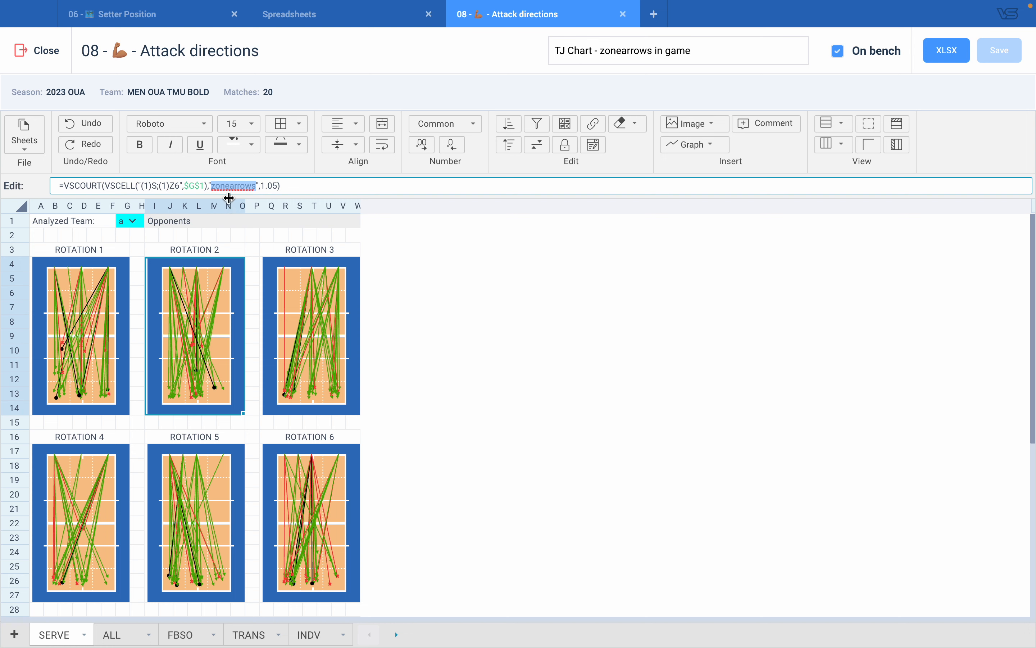
left_click(234, 186)
key("BackSpace")
type("A")
key("Return")
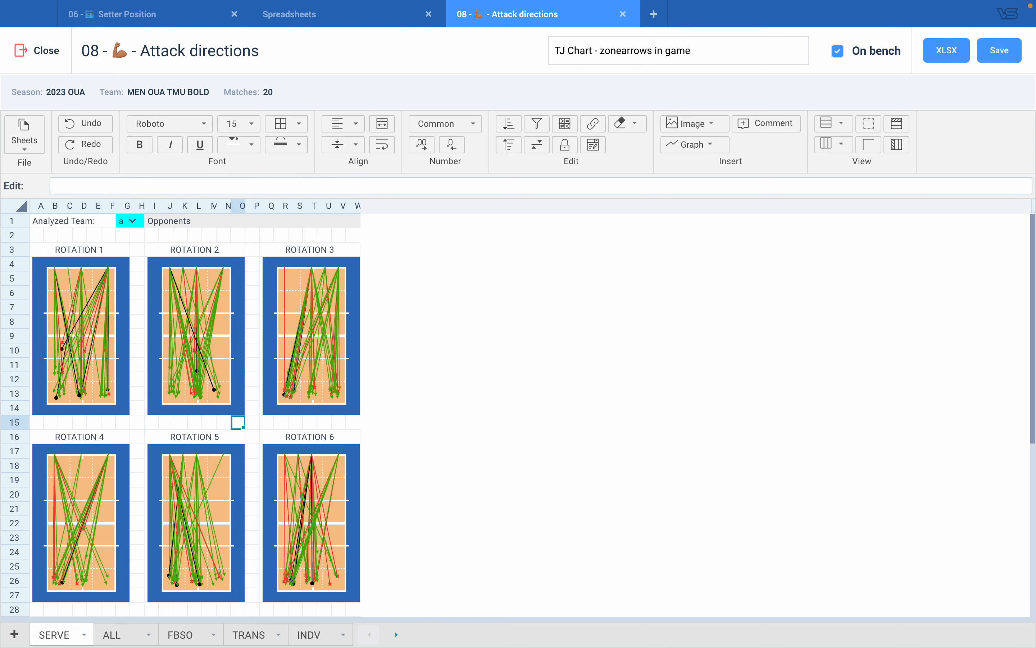
left_click(213, 293)
left_click(235, 186)
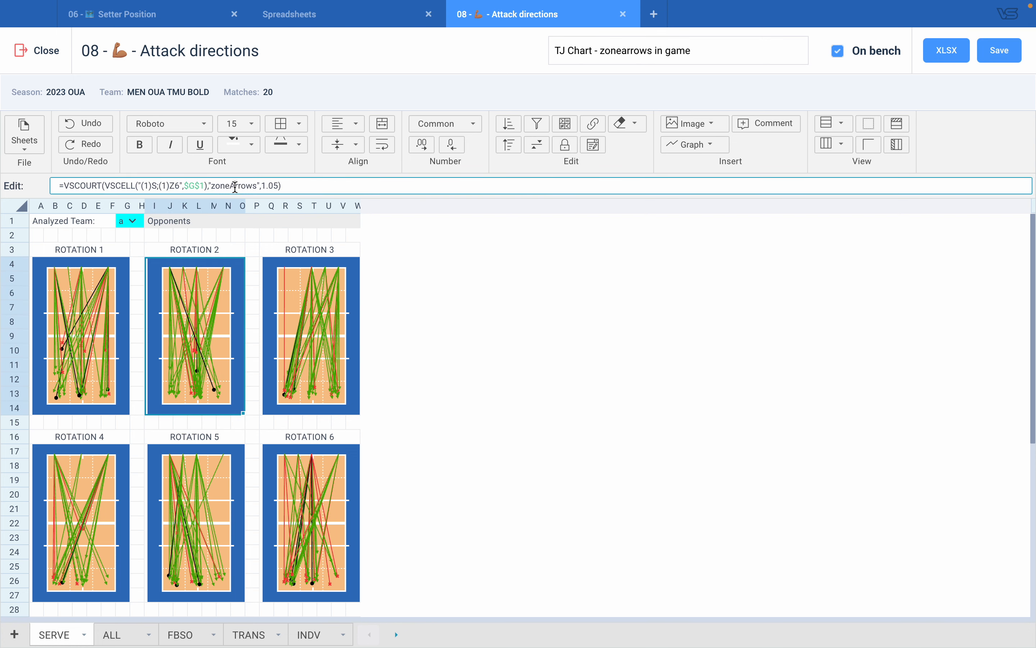
key("Return")
Review the ALL, INDV and TRANS sheets, checking the formula of the SETTER in 6 court on ALL.
left_click(119, 635)
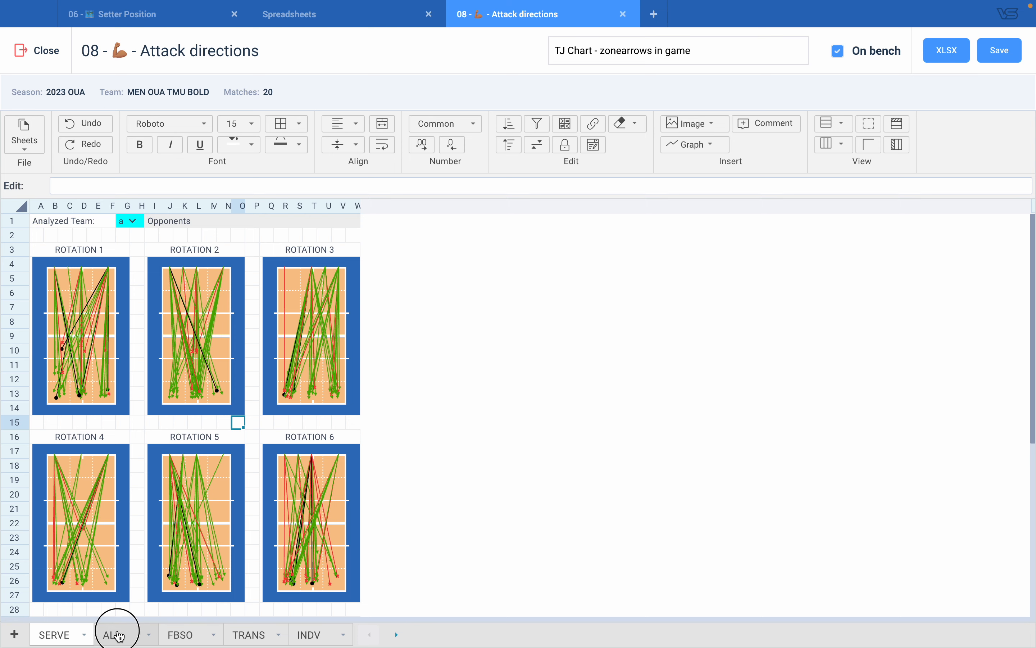
left_click(203, 372)
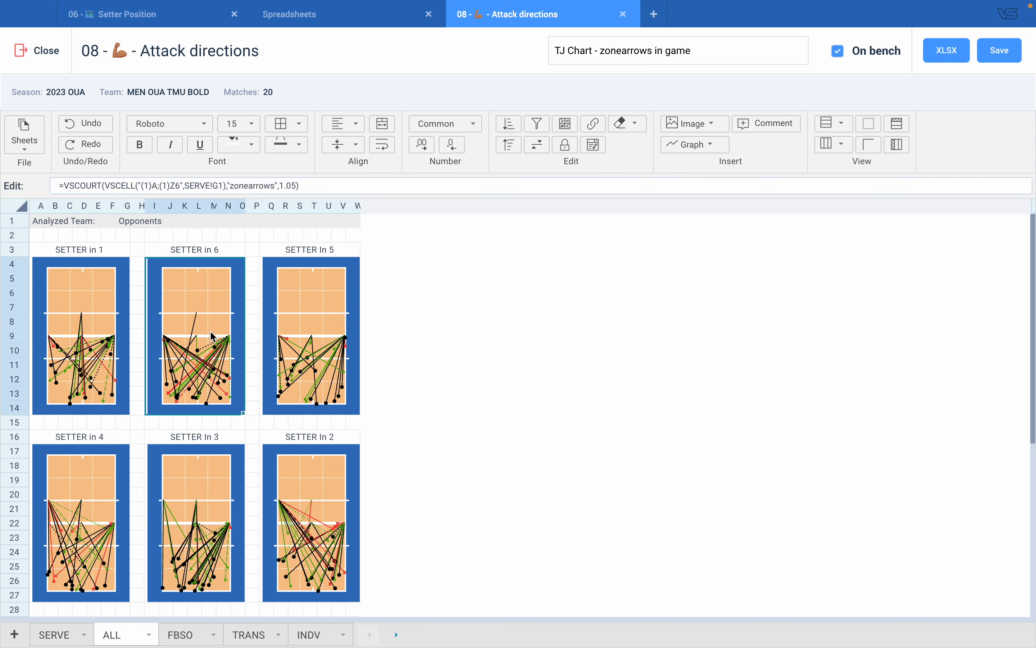
left_click(299, 633)
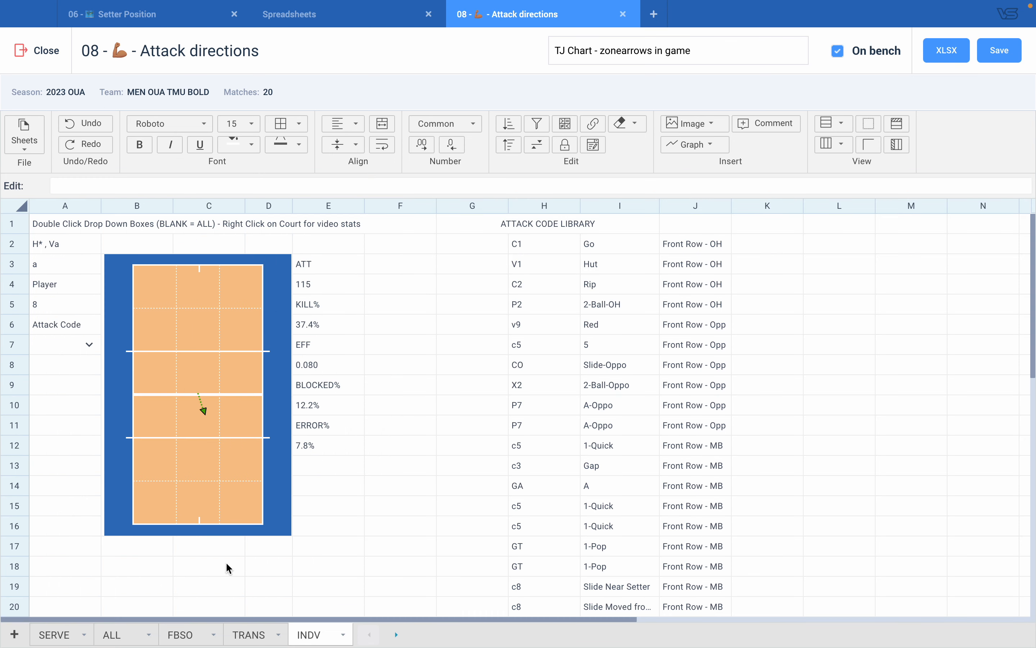
left_click(247, 632)
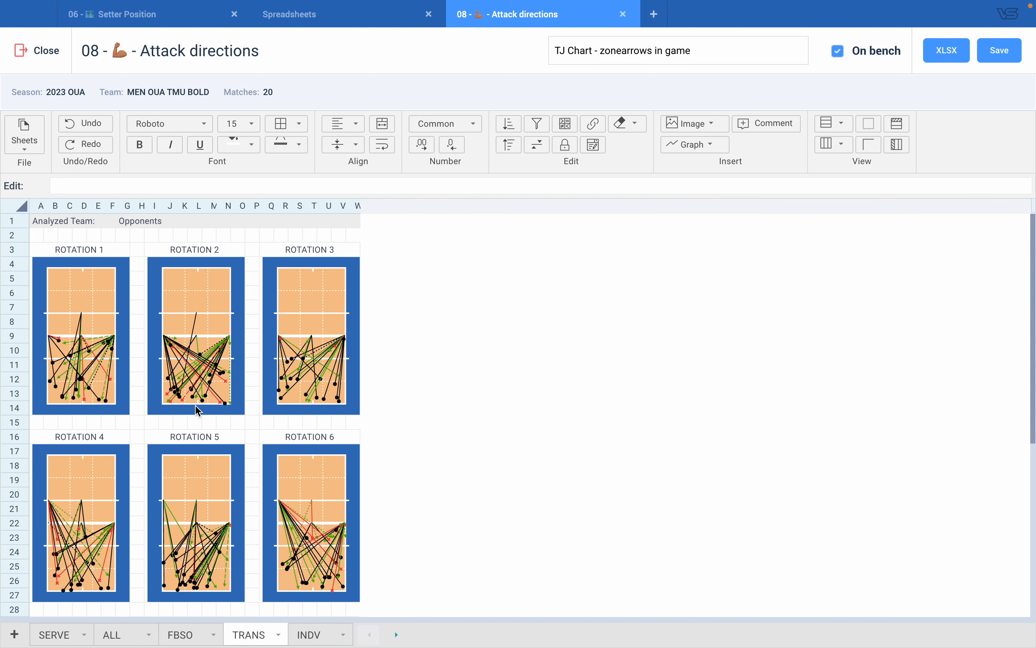
Open the SERBIA 2022 against GERMANY 2022 match in a new tab and select the *12AT# X5 attack in set 1.
left_click(655, 16)
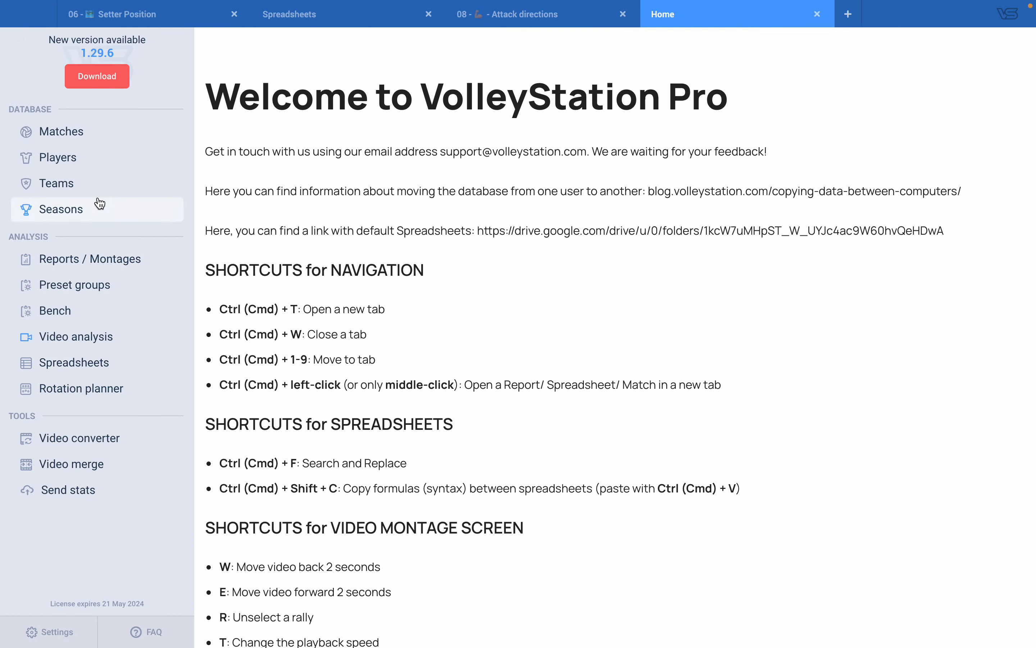
left_click(64, 134)
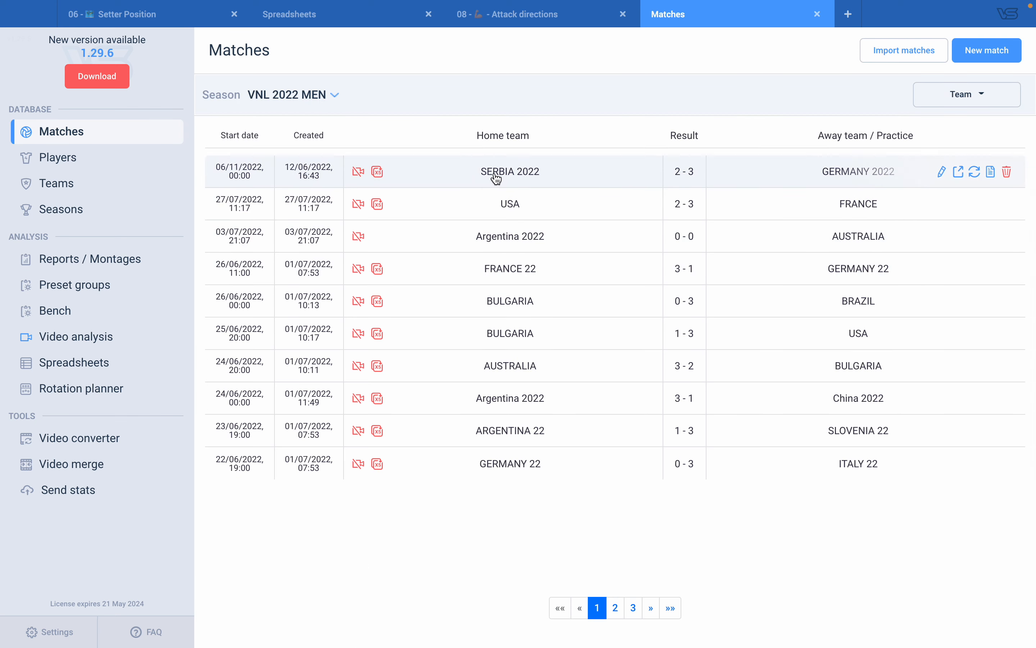
left_click(496, 175)
left_click(88, 520)
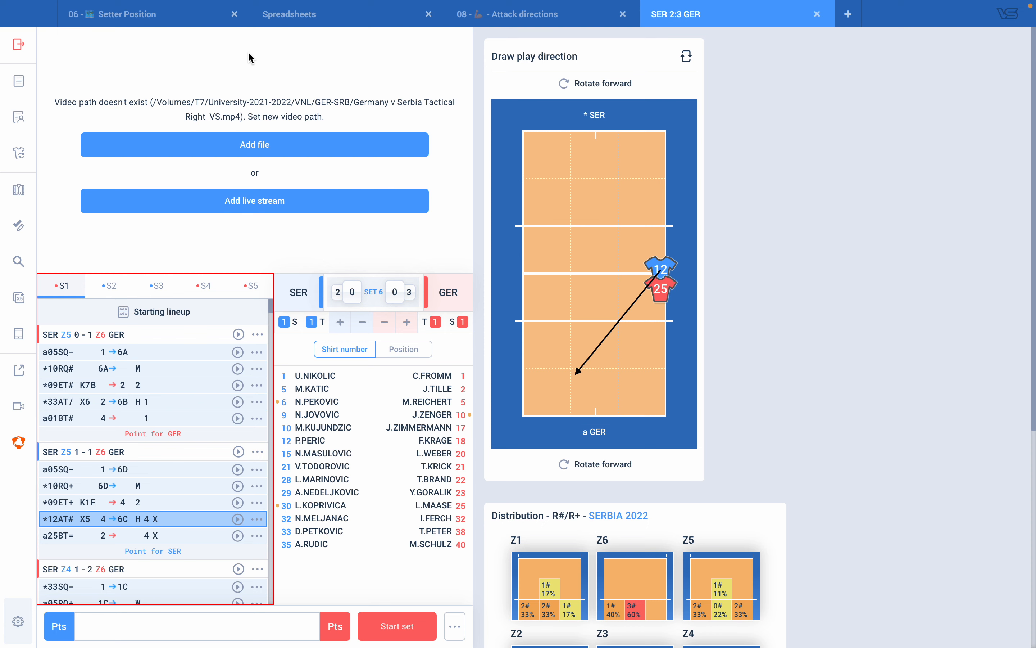
Find the 03 - Reception Analysis spreadsheet by searching 03 in a new tab, open it and examine the formula in D11.
left_click(848, 14)
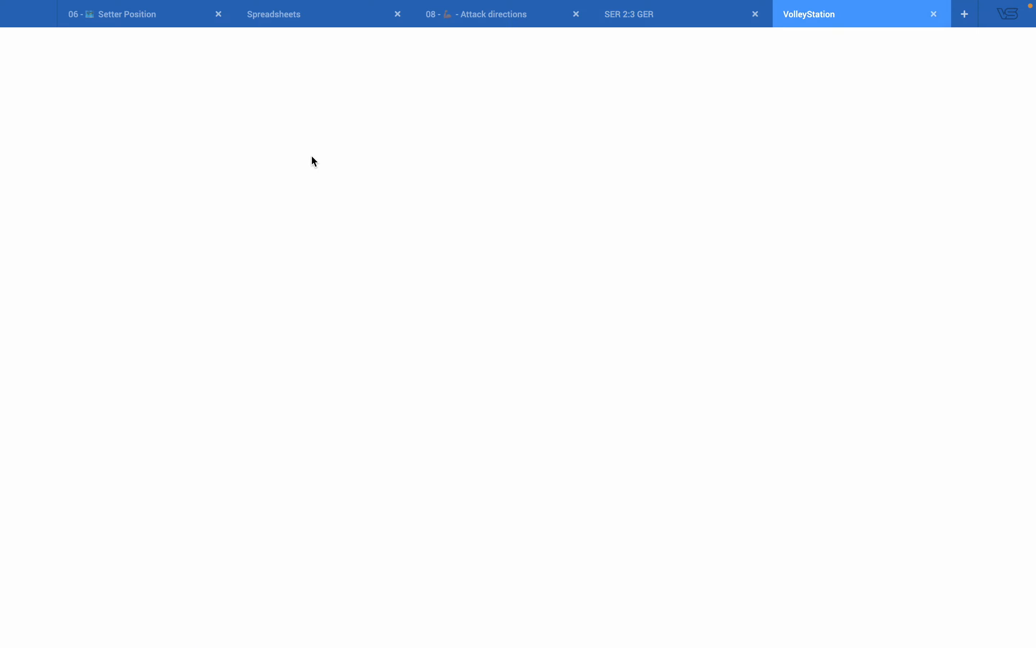
left_click(75, 362)
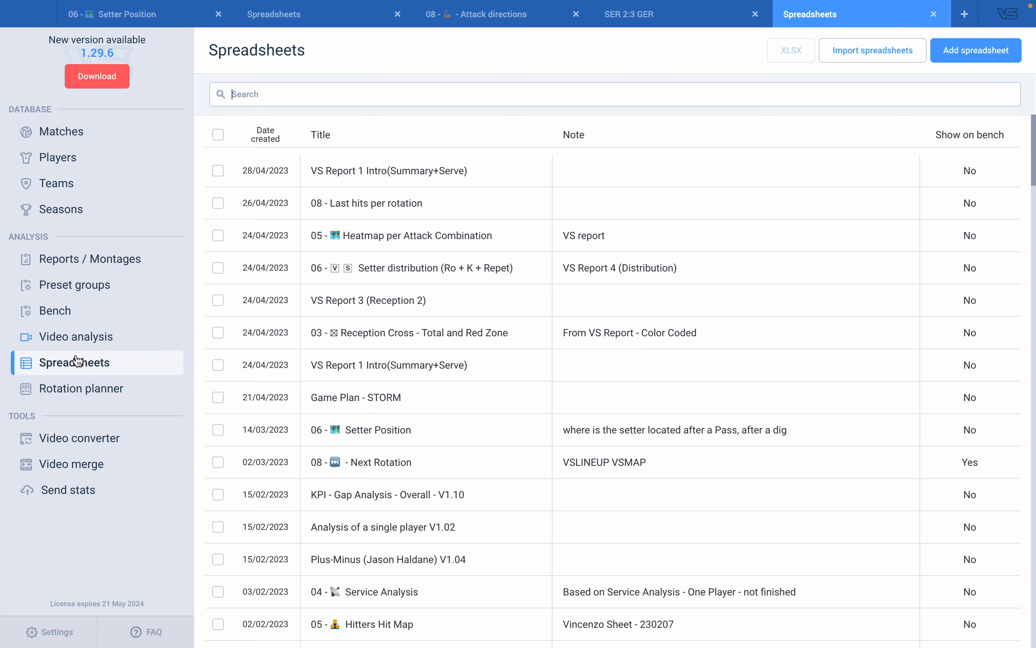
type("03")
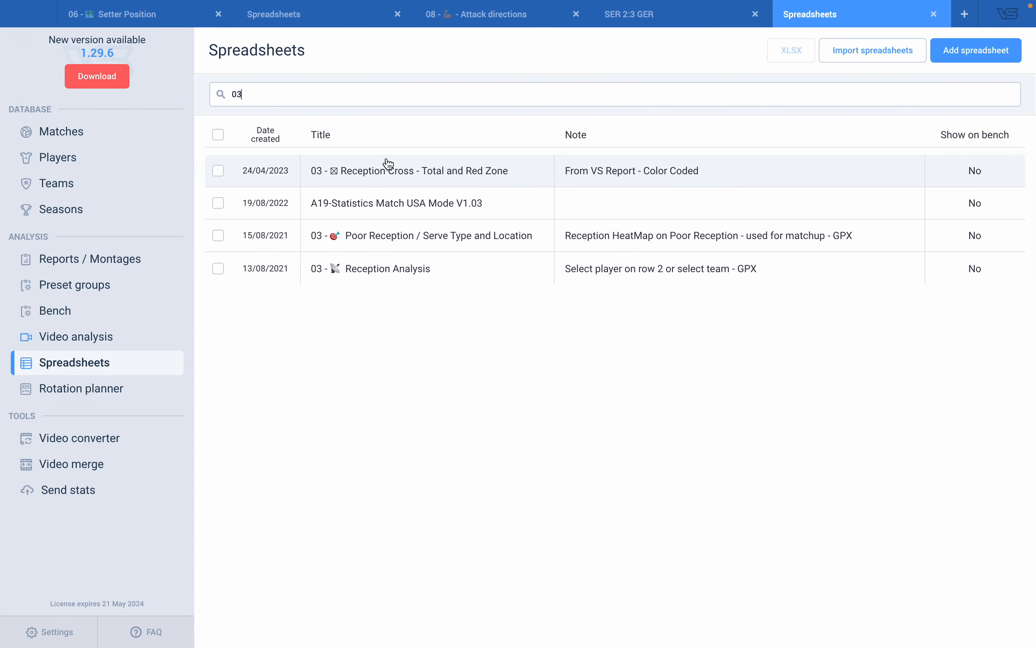
left_click(371, 267)
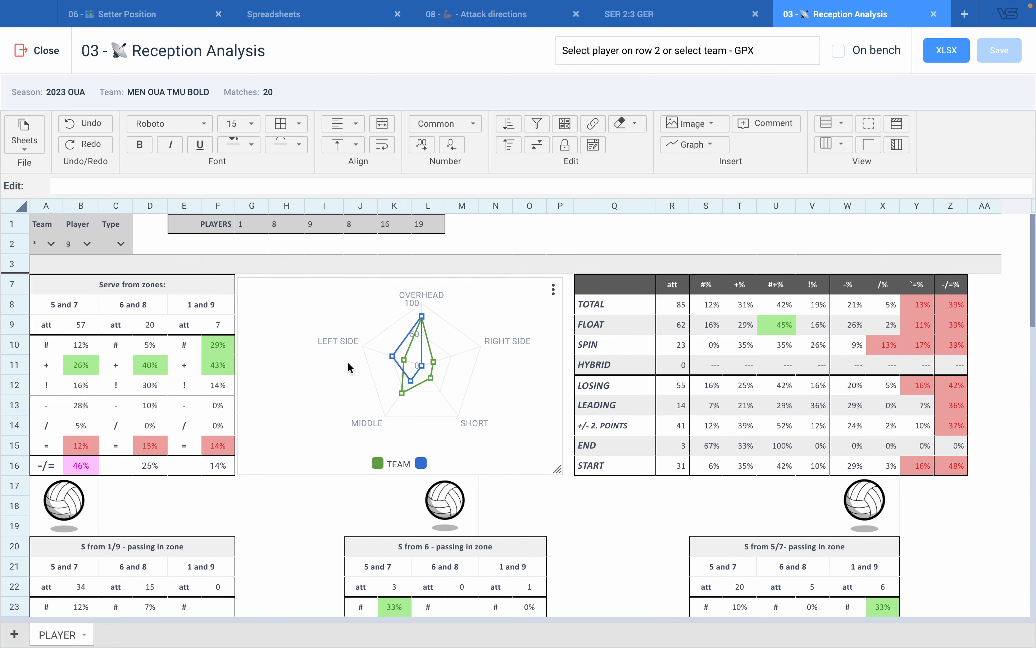
left_click(127, 368)
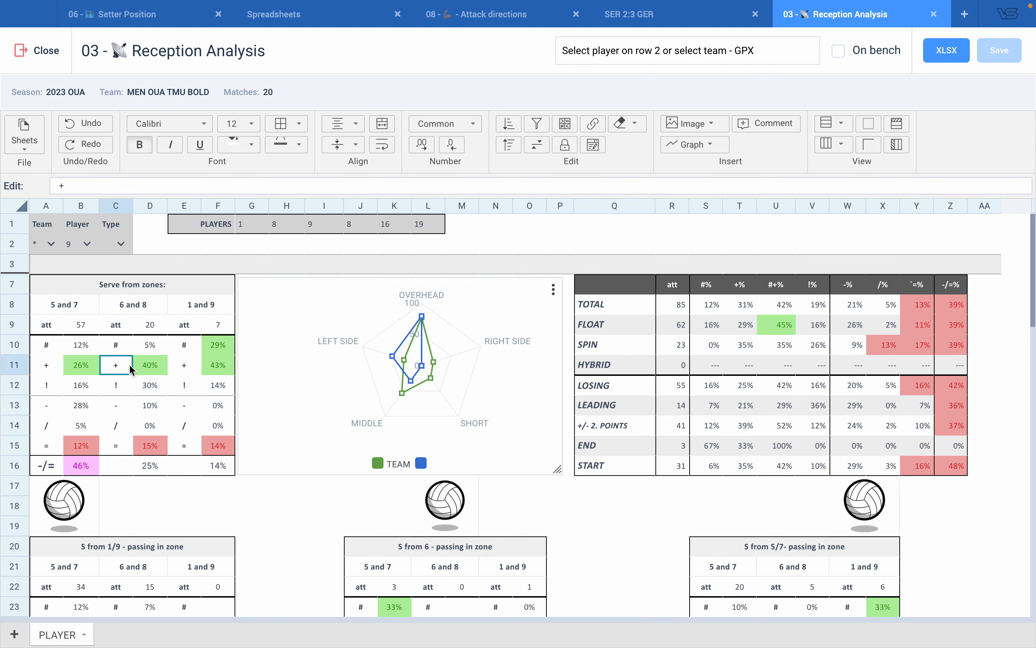
left_click(146, 365)
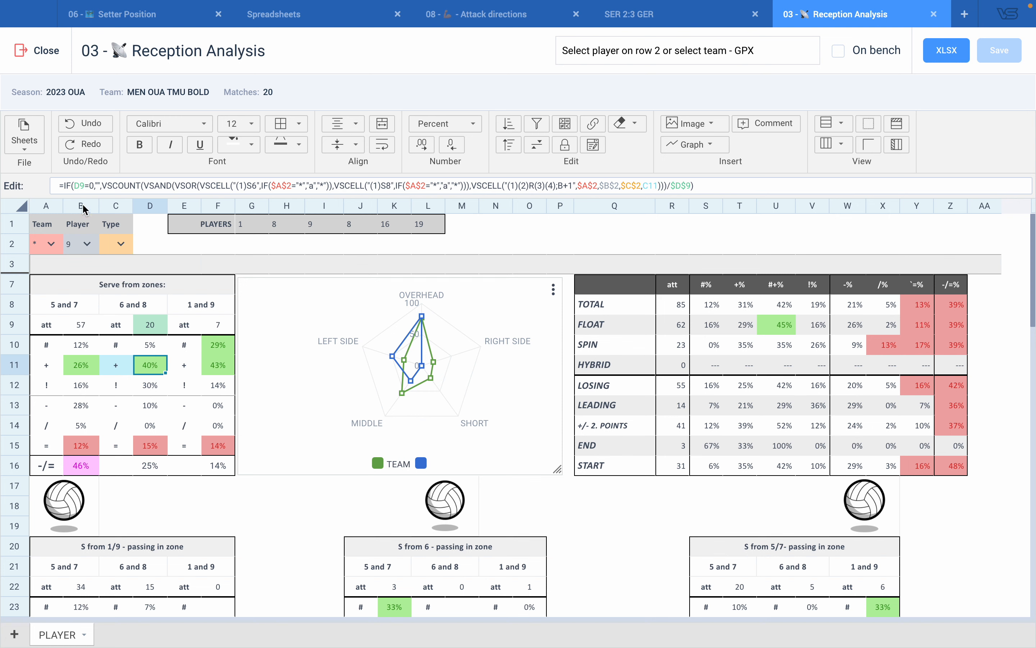
Set the Player filter in B2 to 8 and inspect the formula in B11.
left_click(88, 245)
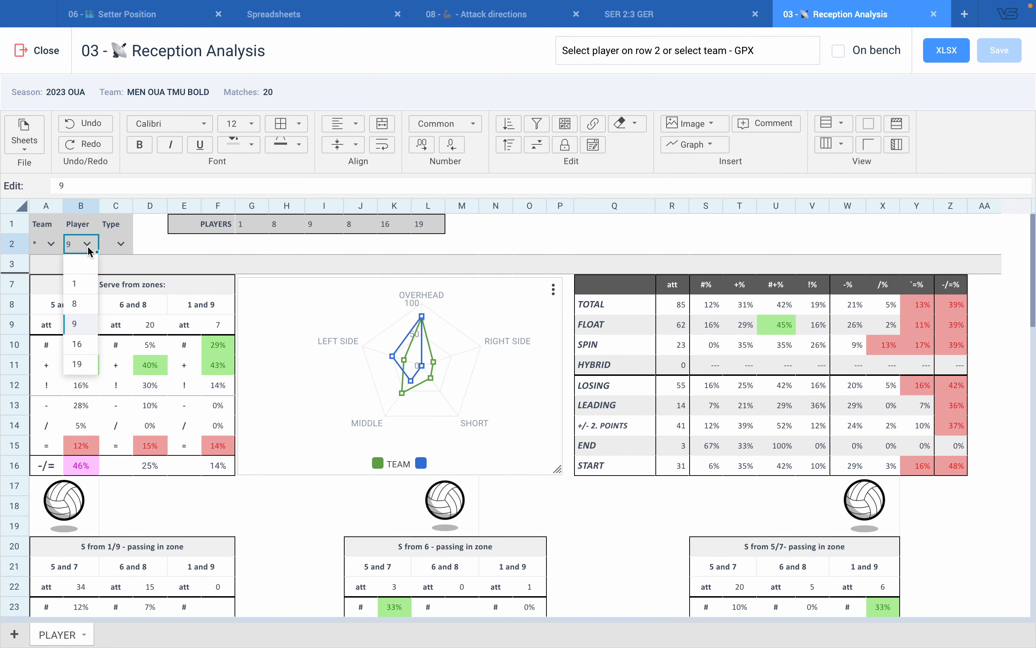
left_click(80, 306)
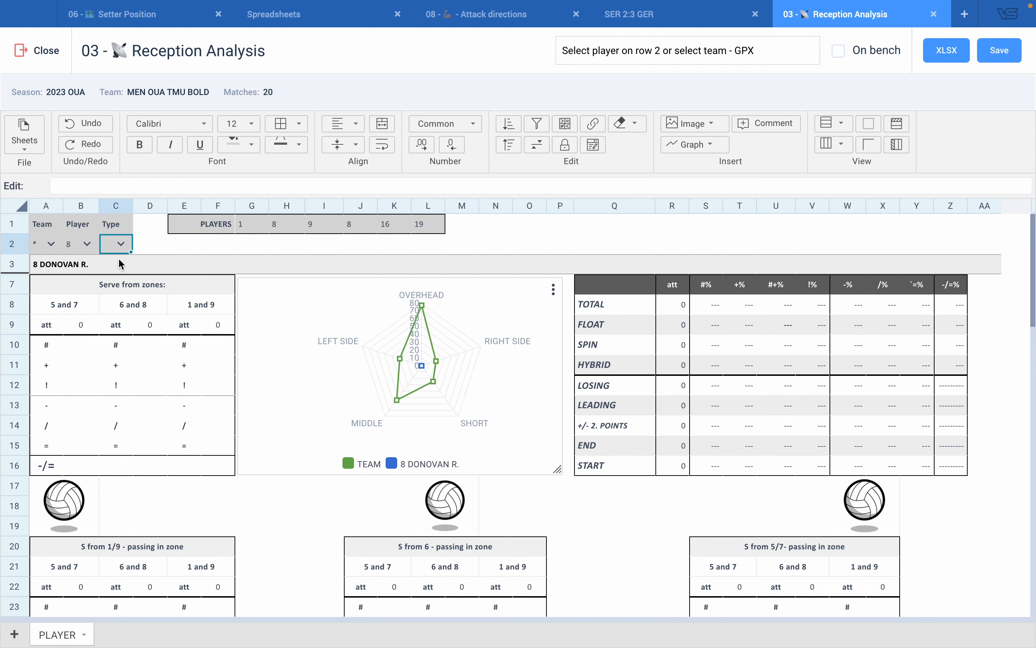
left_click(120, 247)
left_click(197, 251)
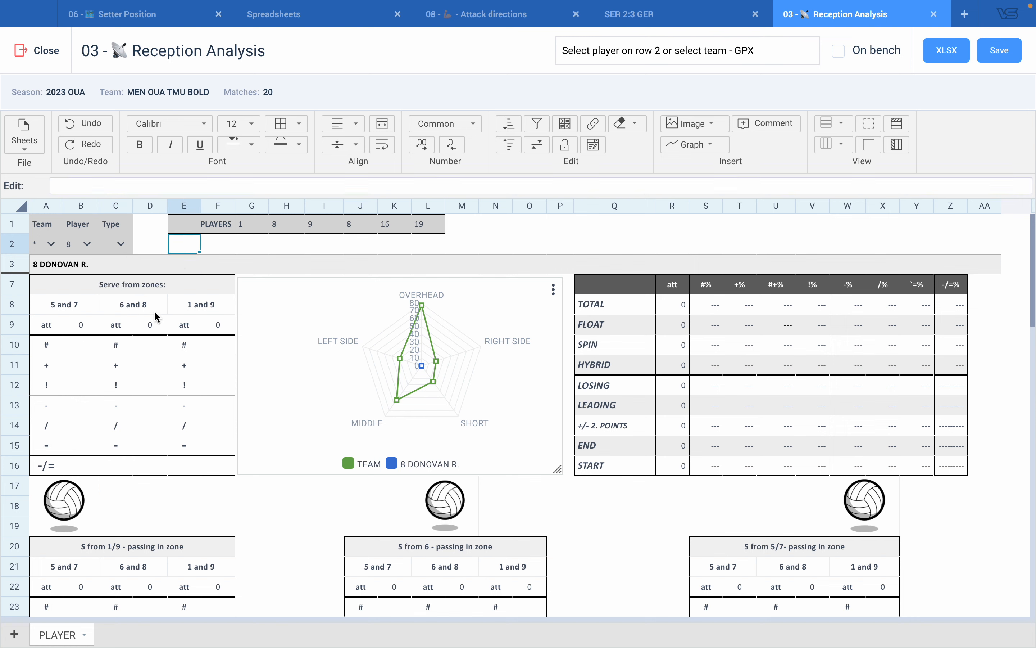
left_click(98, 367)
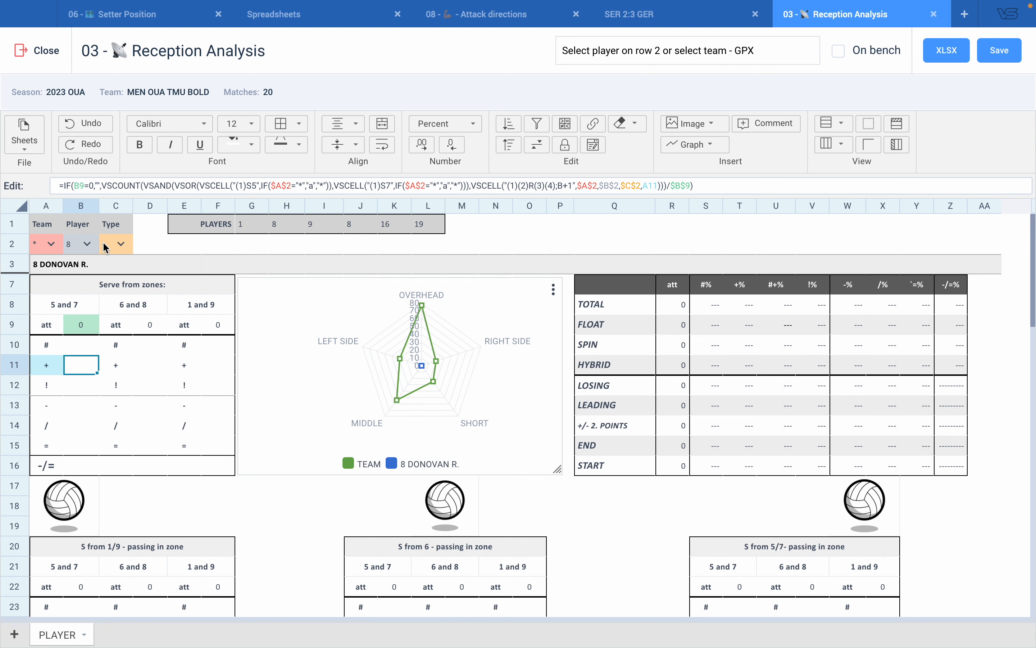
Set the Type filter in C2 to Q and the Team filter in A2 to a.
left_click(121, 244)
left_click(113, 331)
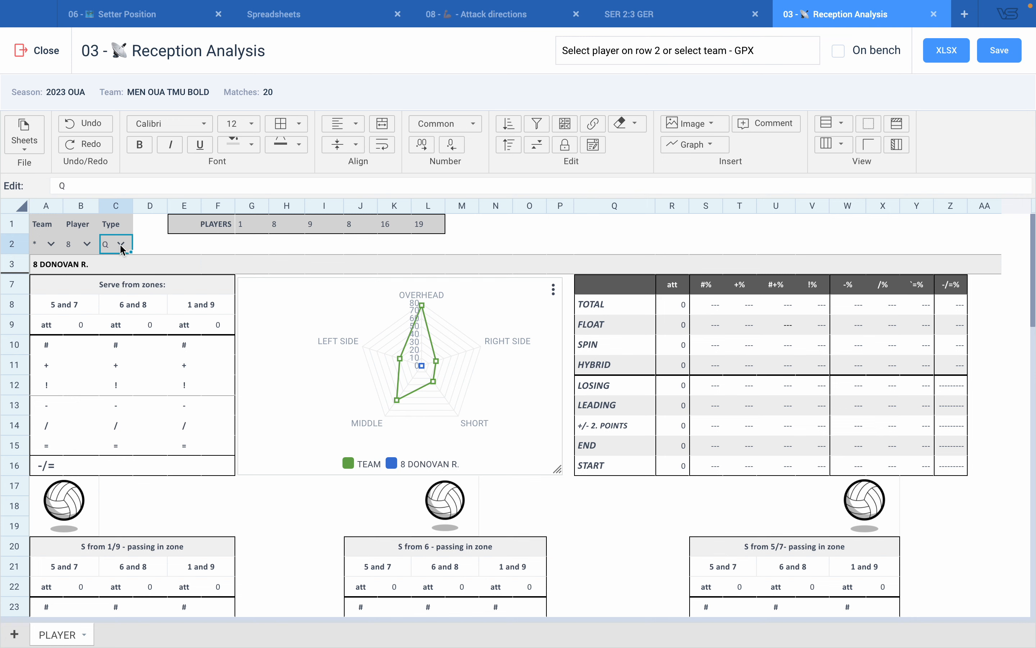
left_click(39, 250)
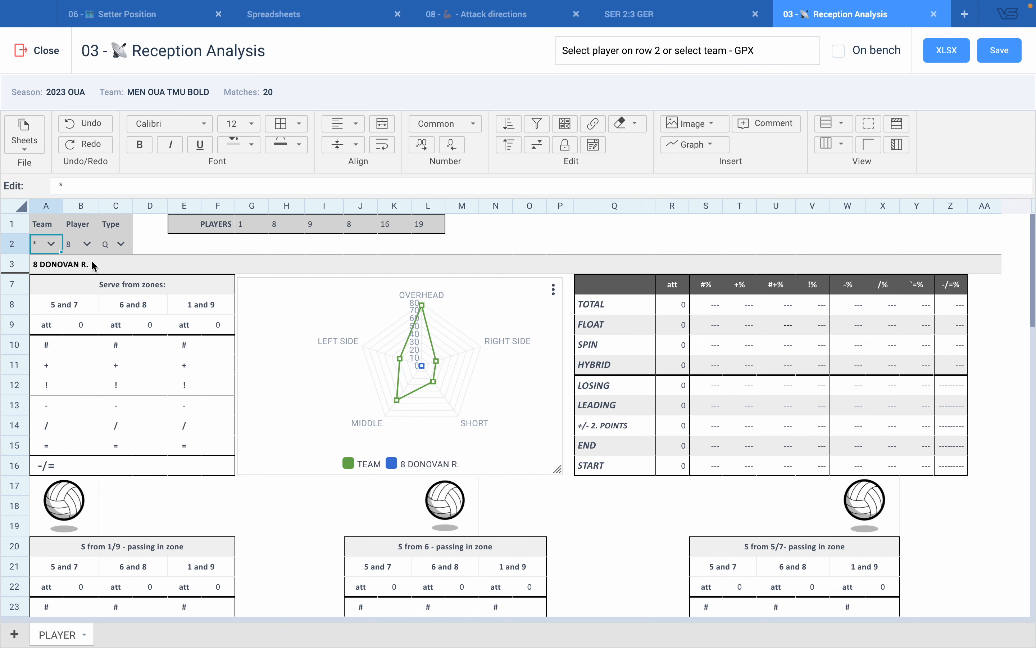
type("a")
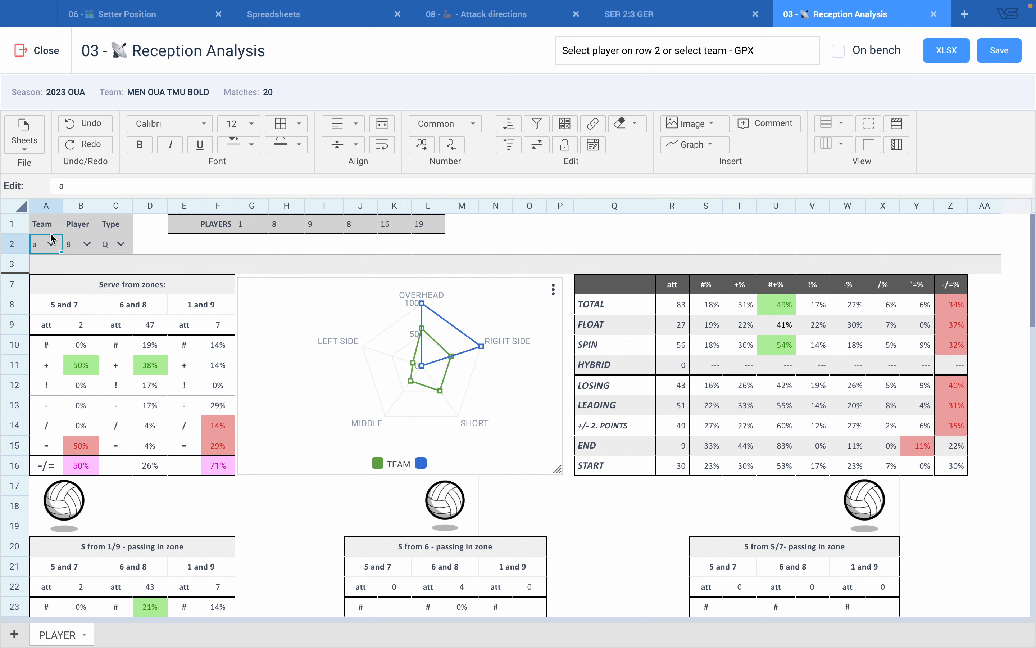
Clear the Team filter in A2 and the Type filter in C2 by choosing their blank options.
left_click(51, 250)
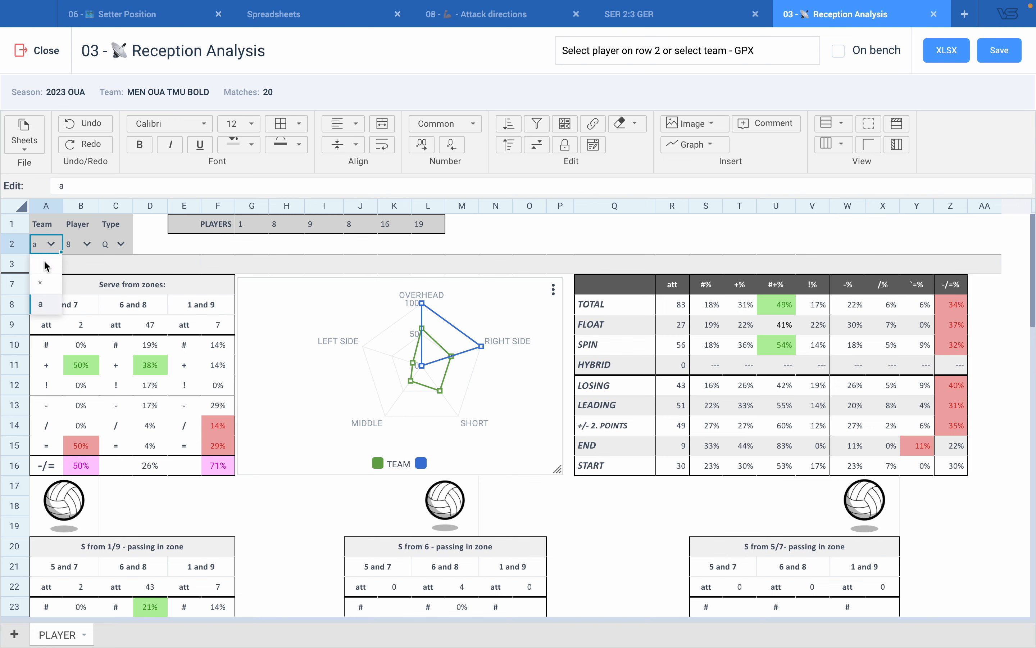
left_click(48, 262)
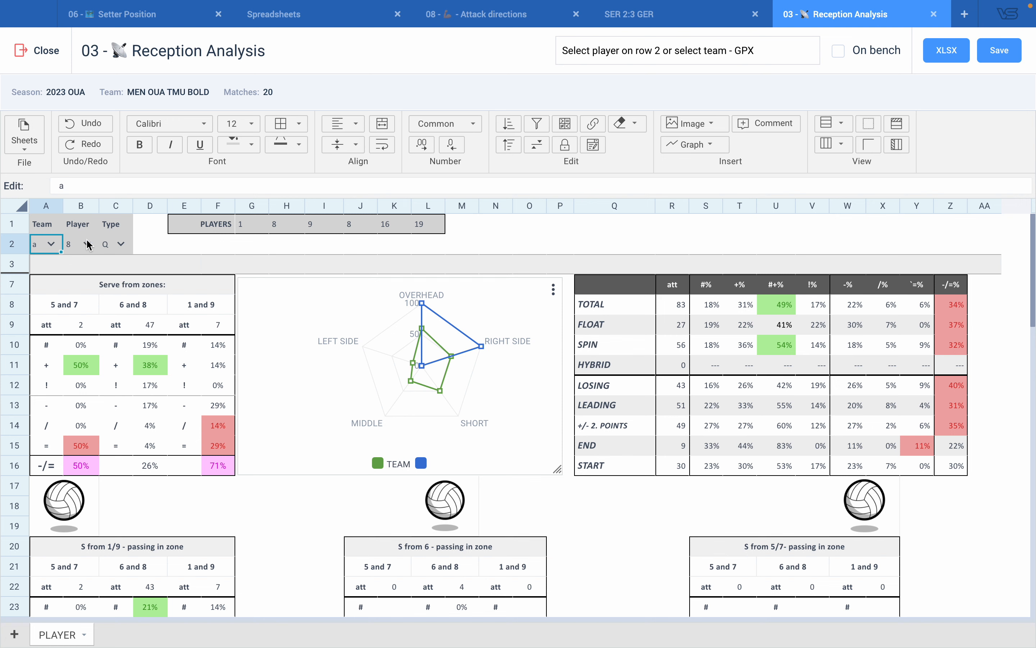
left_click(113, 242)
left_click(113, 247)
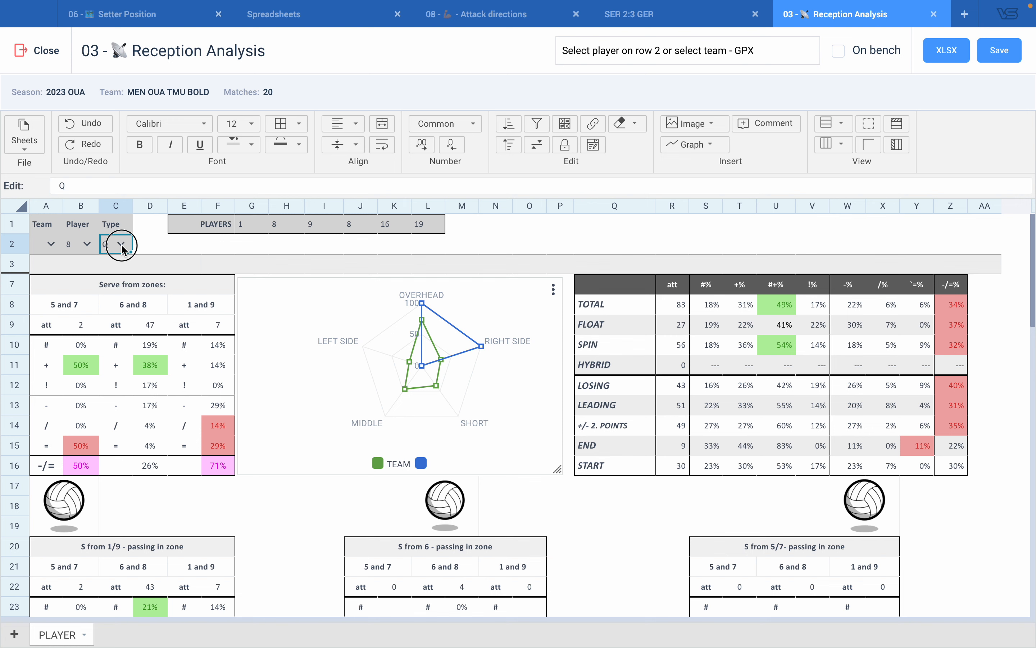
left_click(122, 247)
left_click(114, 261)
left_click(82, 243)
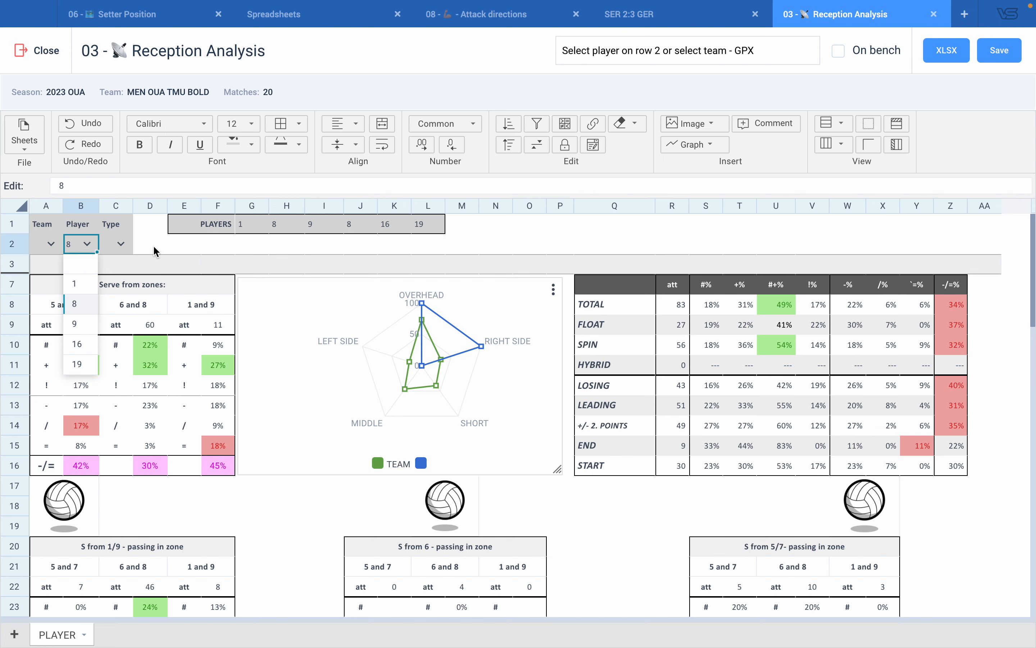
left_click(166, 260)
left_click(82, 245)
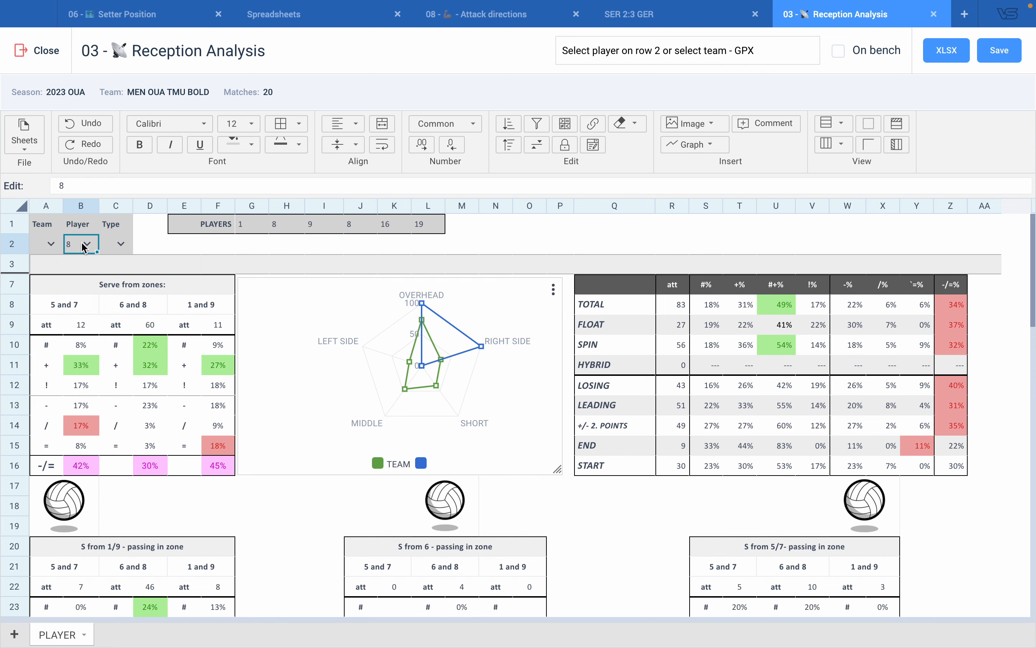
right_click(84, 247)
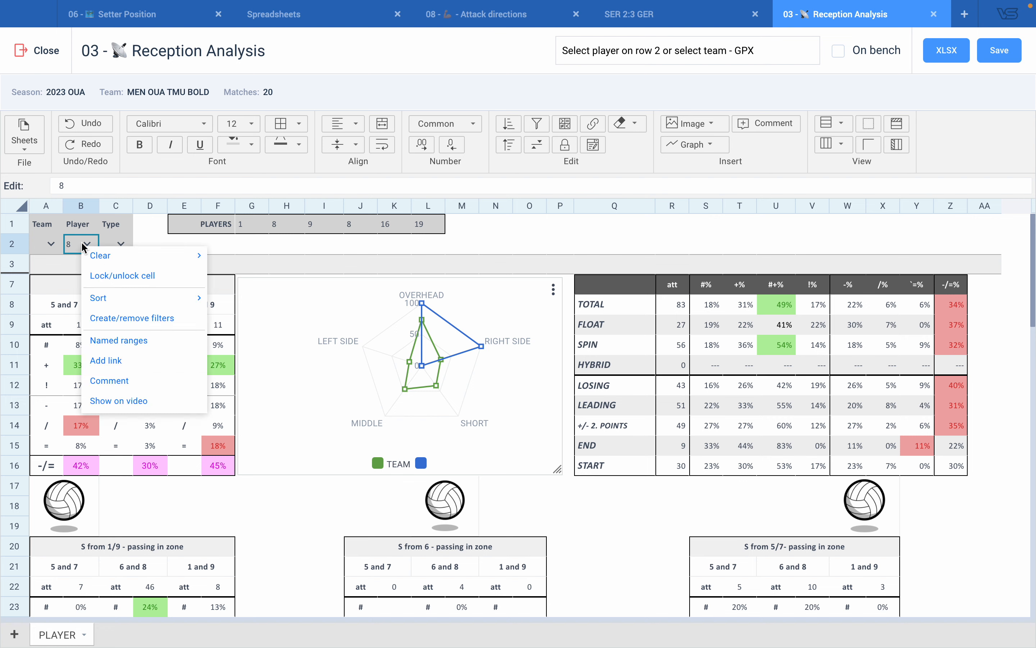
left_click(126, 345)
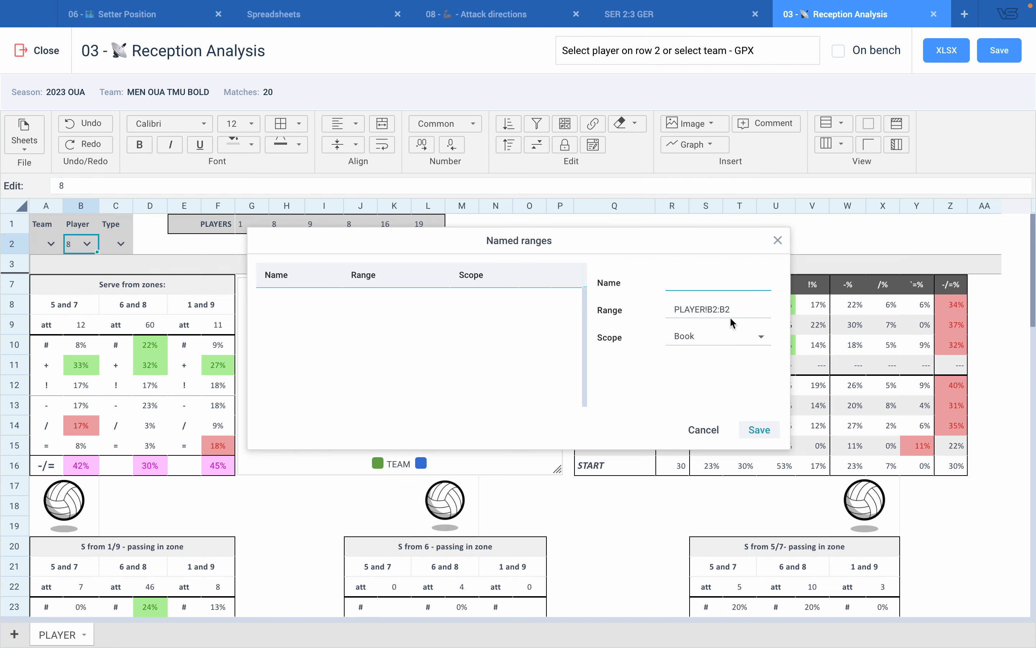
left_click(704, 435)
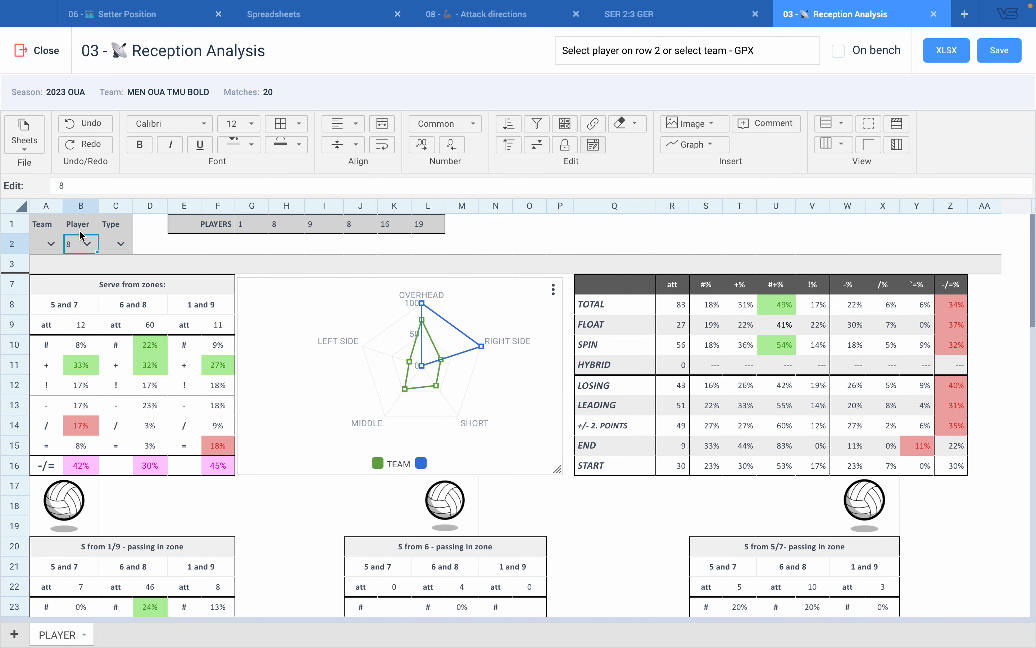
Review the source range behind the Player dropdown in B2 and select the player number cells G1:L1.
left_click(594, 146)
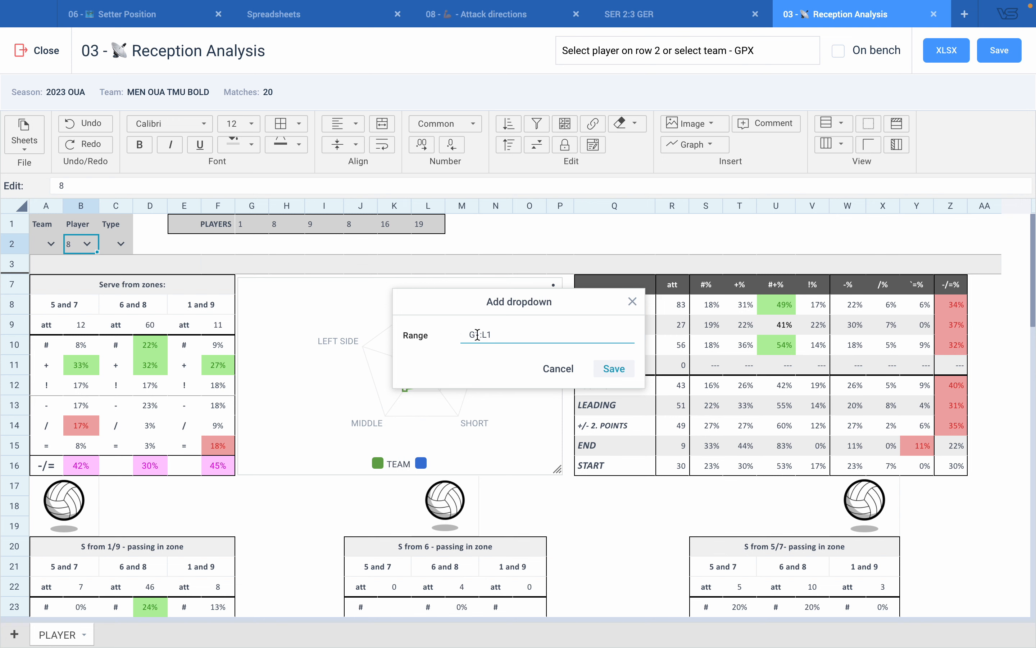
left_click(244, 223)
left_click(608, 371)
left_click(255, 232)
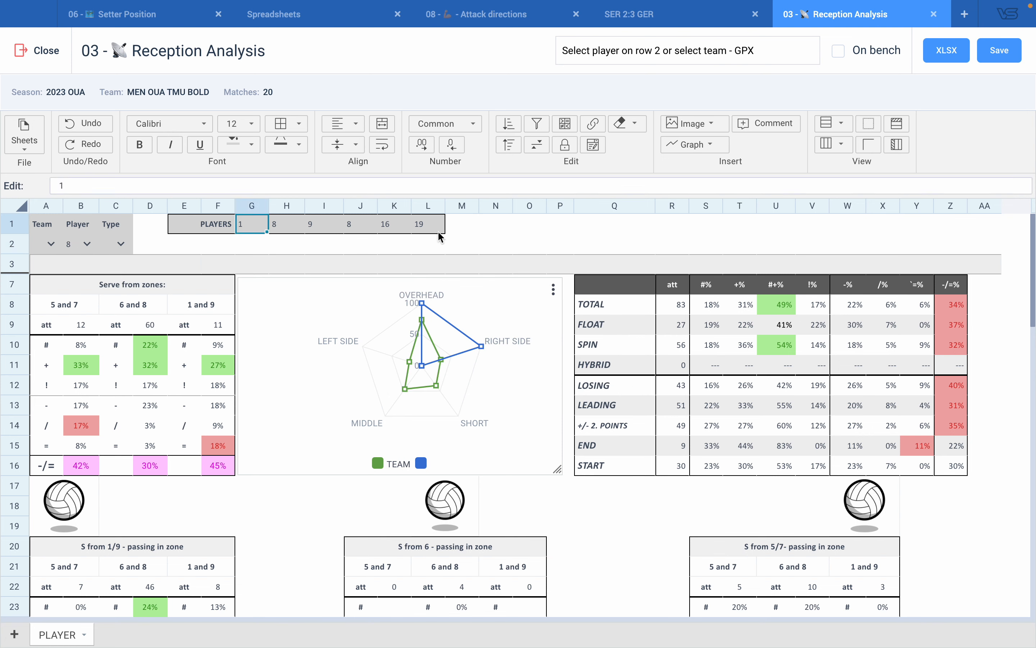
left_click(435, 222, "shift")
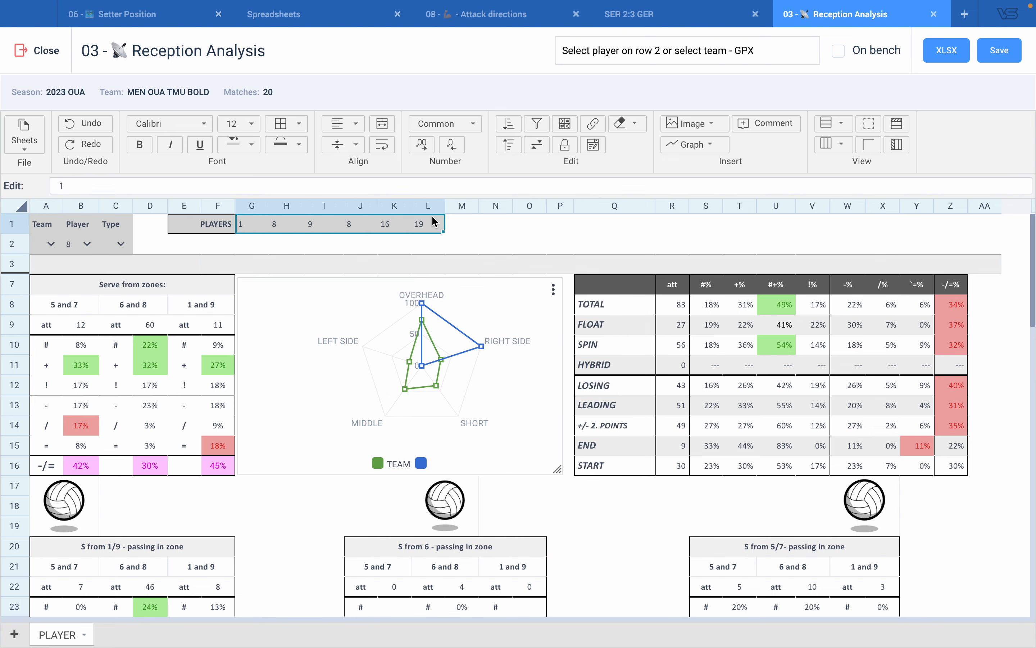
Hide row 1 with the filter headings and player numbers, and show it again.
right_click(13, 227)
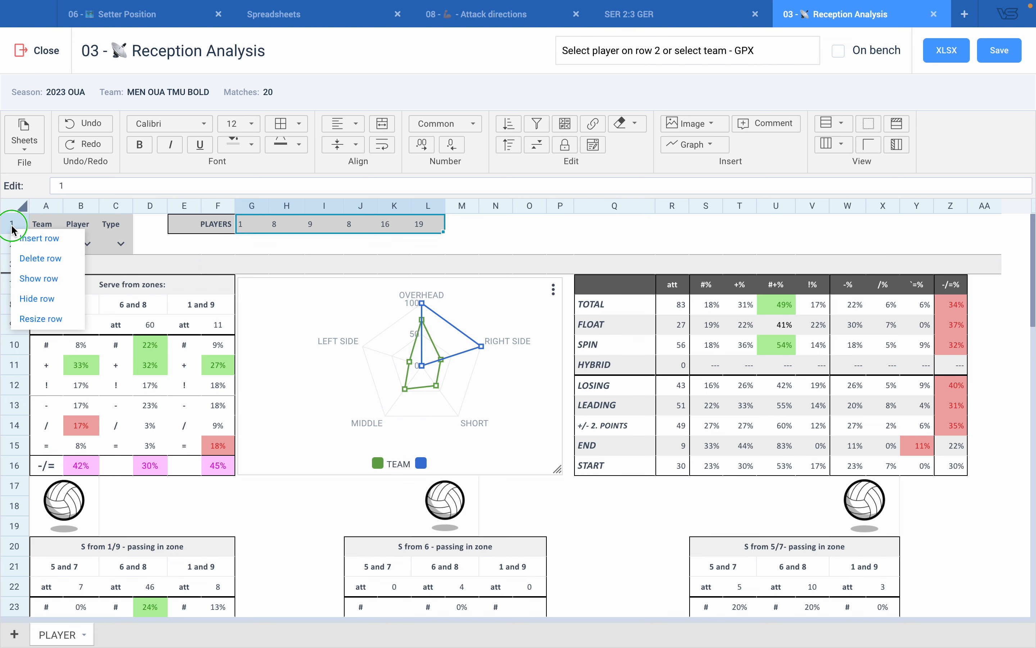
left_click(32, 300)
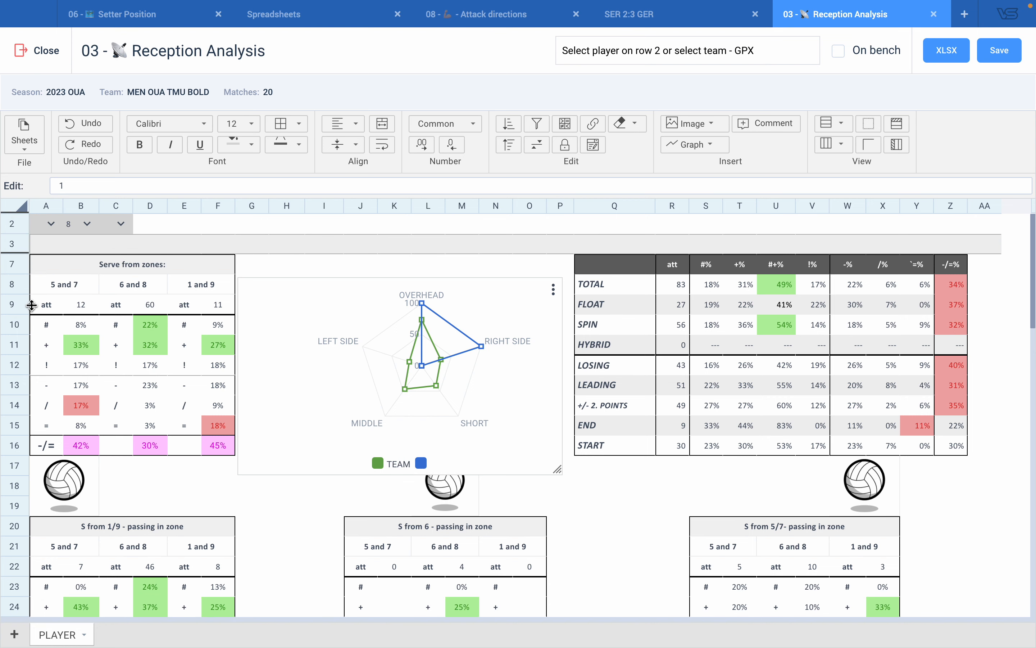
right_click(11, 219)
left_click(32, 267)
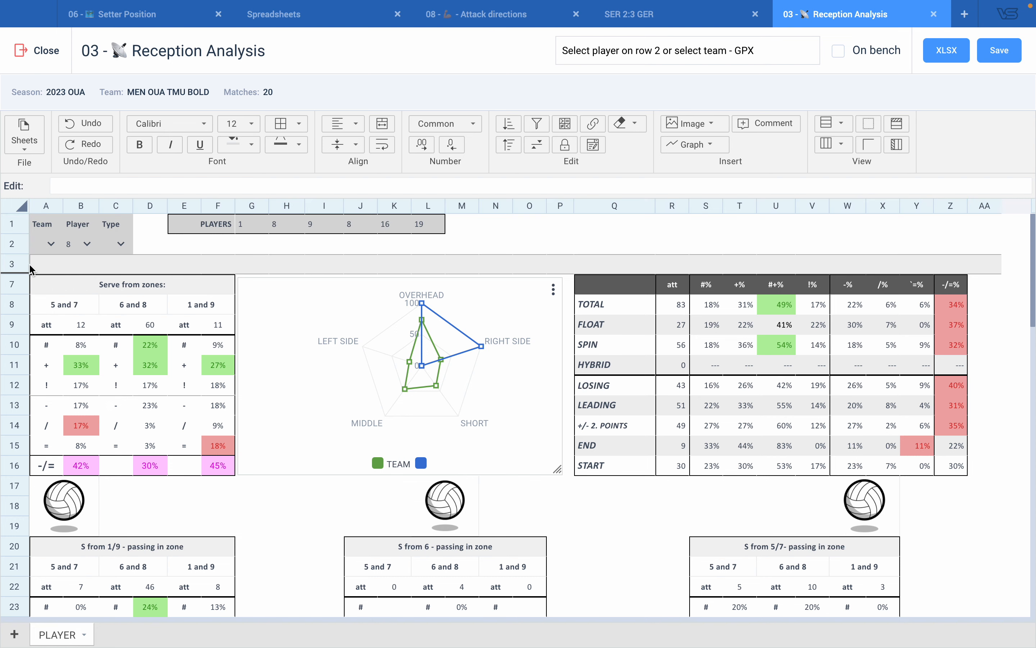
Change the duplicate player number in J1 of the PLAYERS list to 7.
left_click(247, 229)
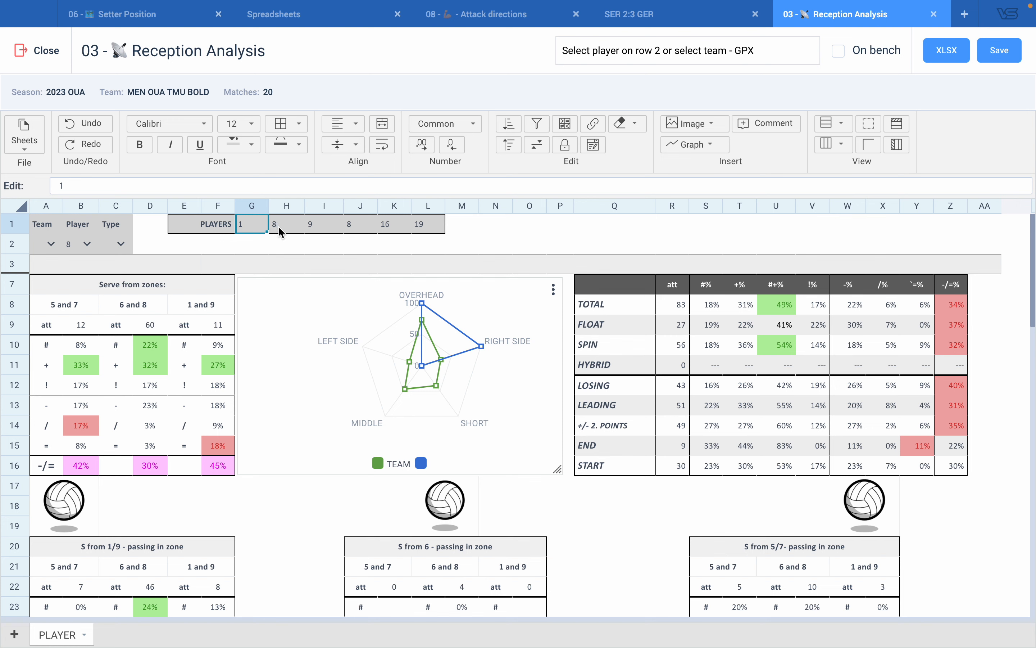
left_click(351, 227)
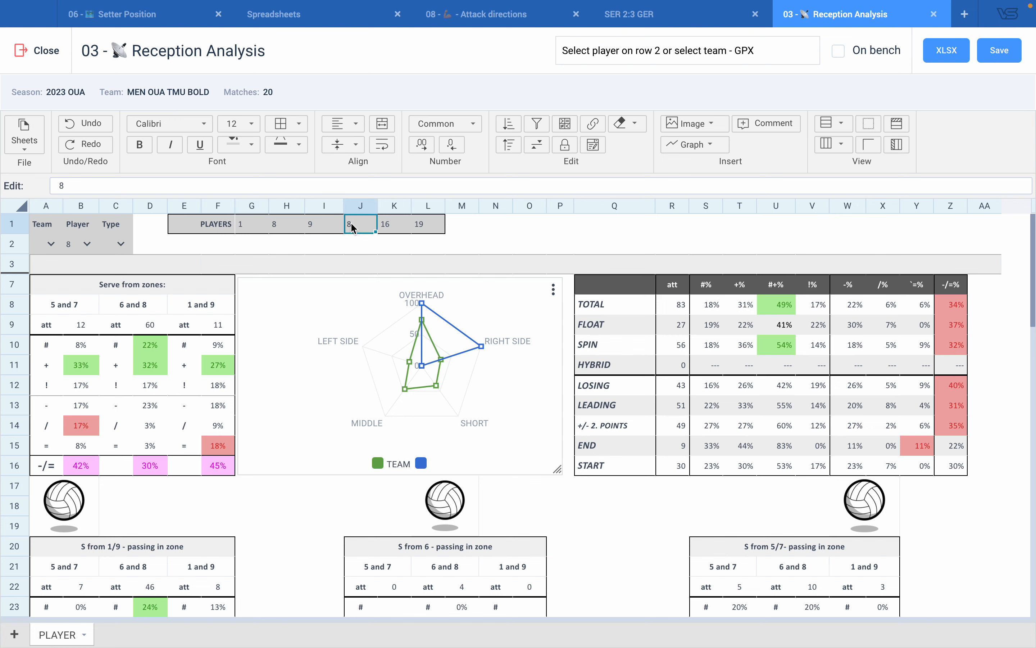
type("7")
left_click(385, 246)
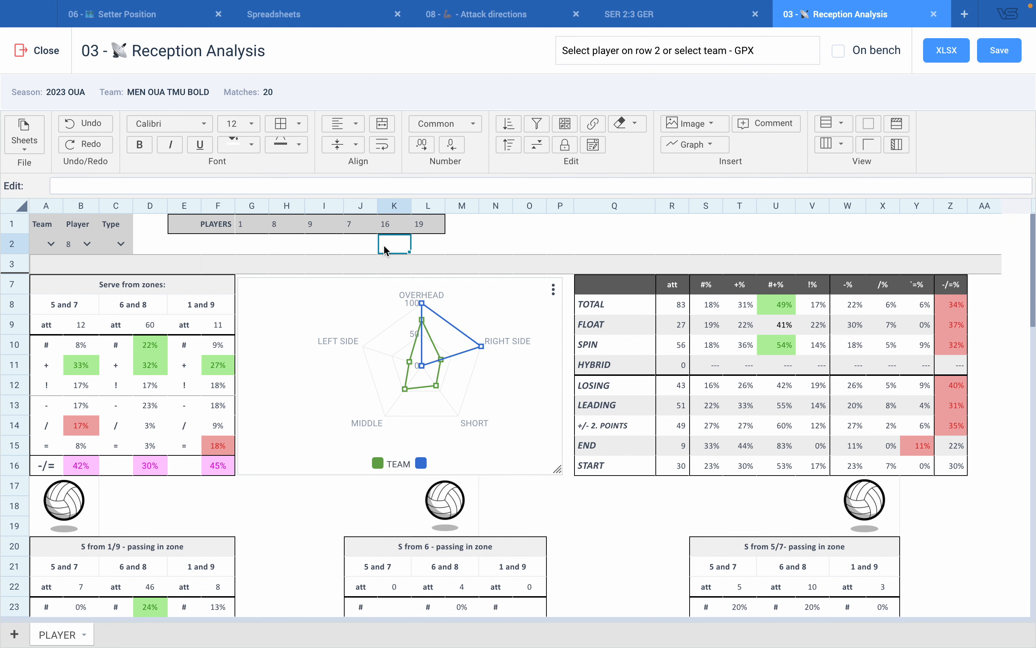
Clear the Player filter in B2 and set its dropdown source range to G1:L1.
left_click(93, 245)
left_click(80, 272)
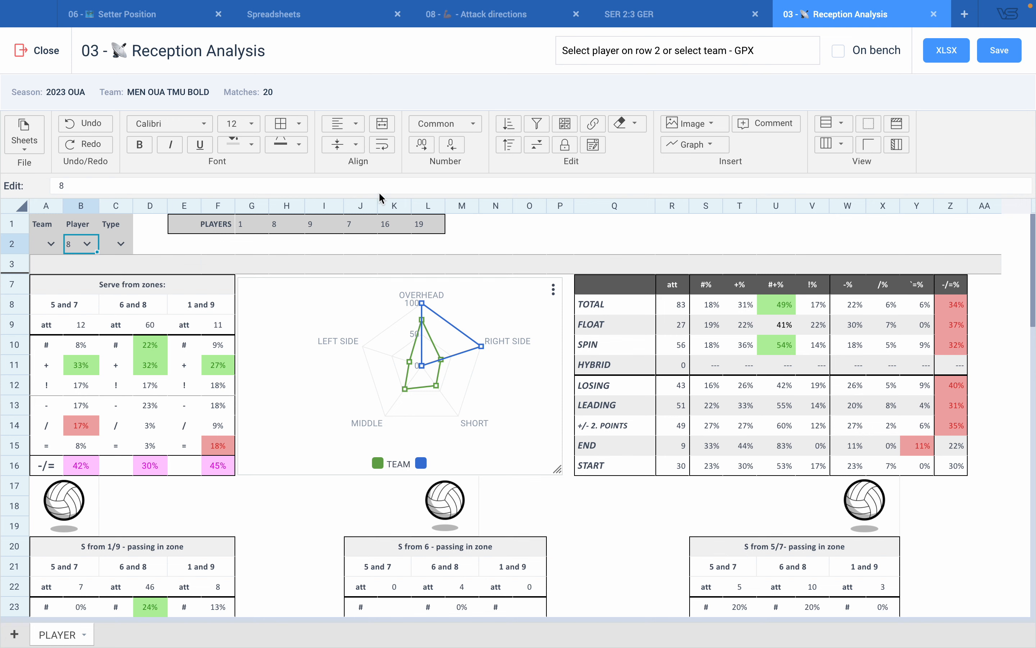
key("Delete")
left_click(593, 145)
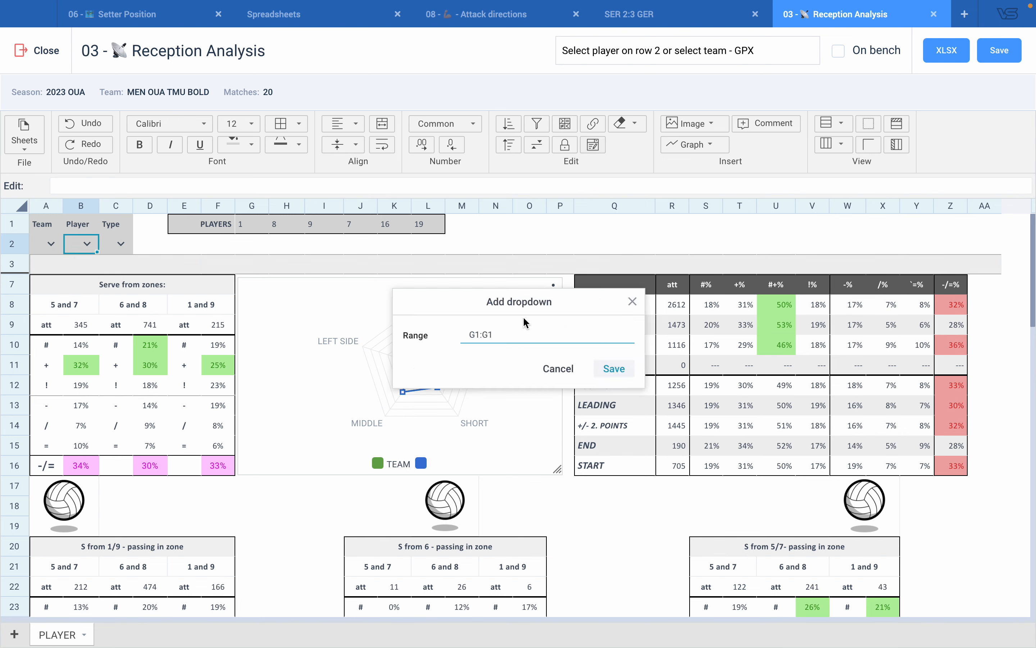
key("BackSpace")
type("L1")
left_click(615, 369)
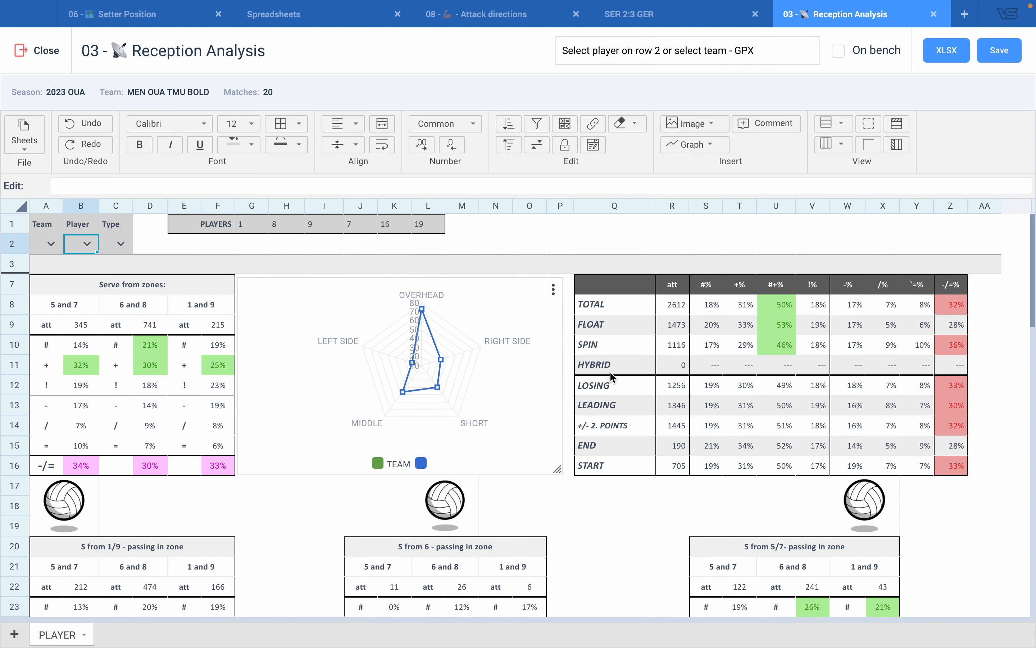
Set the Player filter in B2 to 7.
left_click(191, 257)
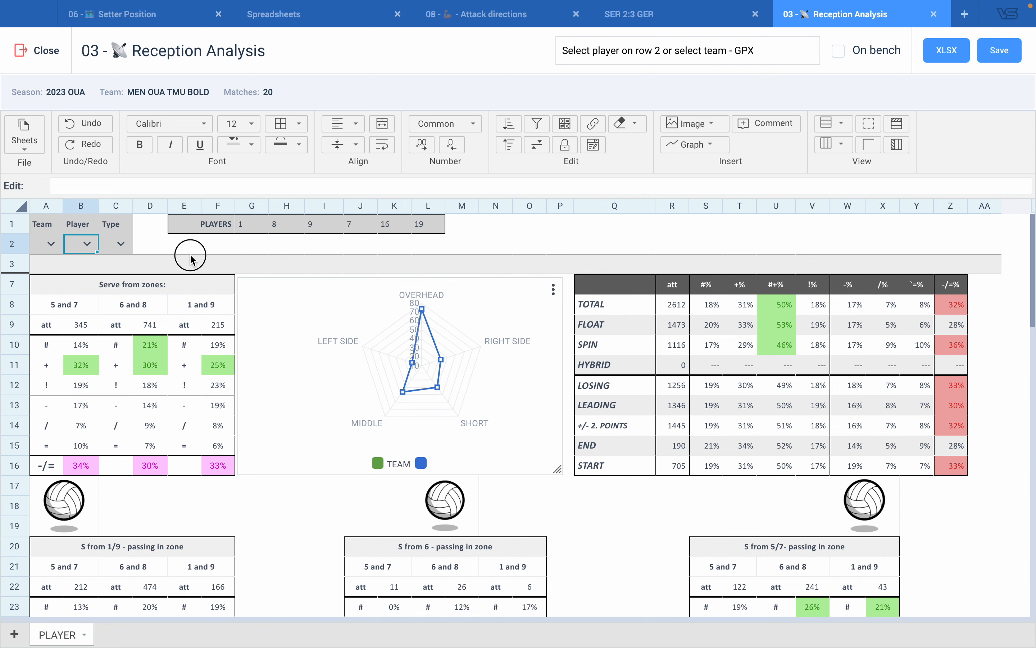
left_click(88, 245)
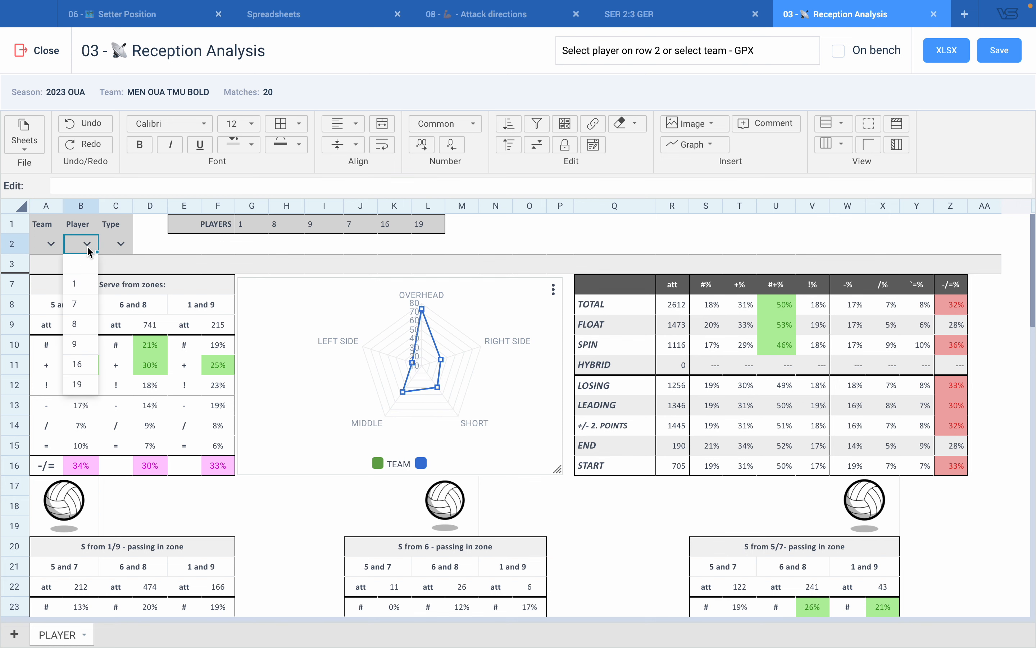
left_click(80, 307)
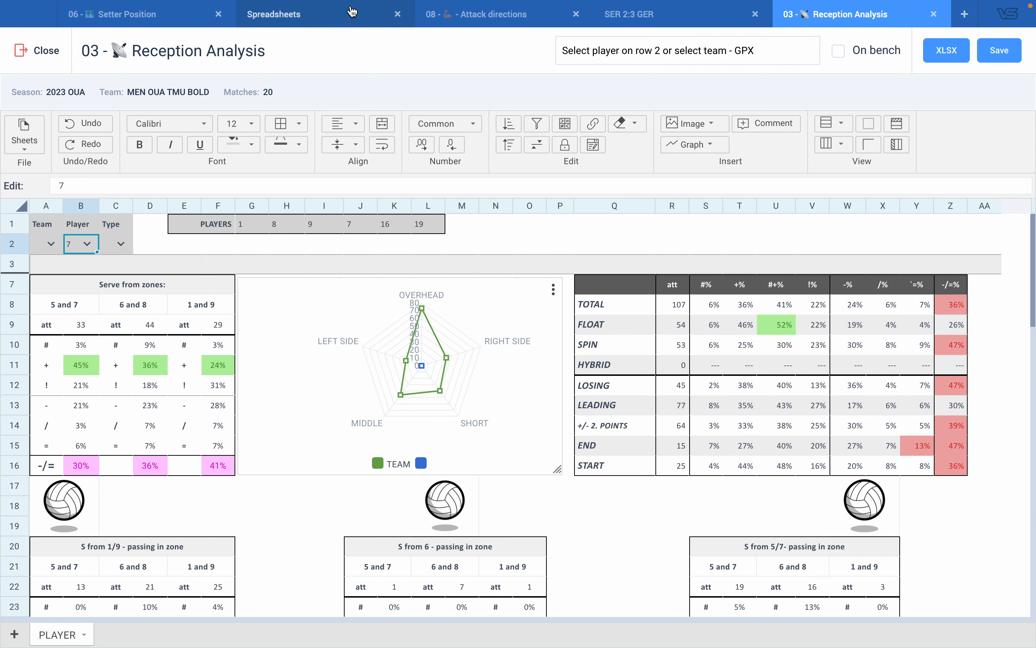
Glance at the untitled FRANCE 22 spreadsheet and open the list of spreadsheets in a new tab.
left_click(292, 21)
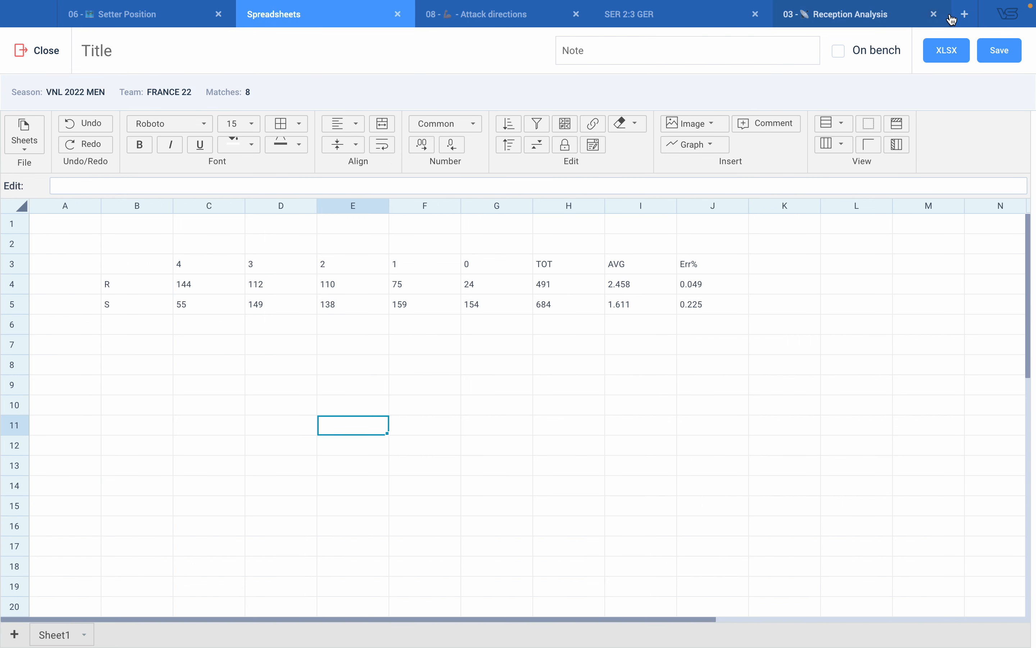
left_click(963, 14)
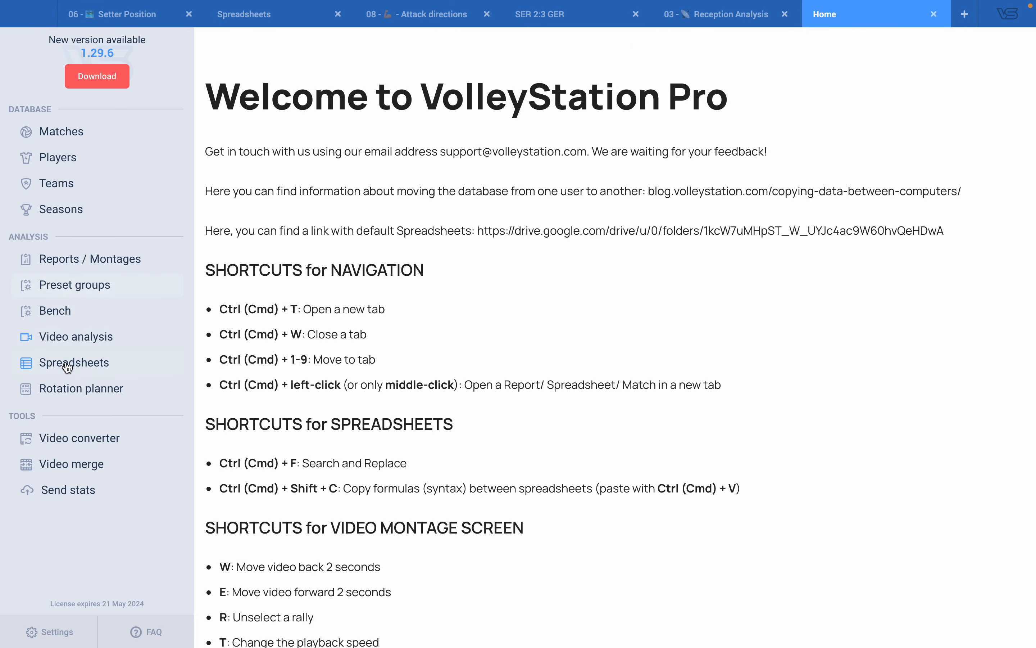
left_click(71, 364)
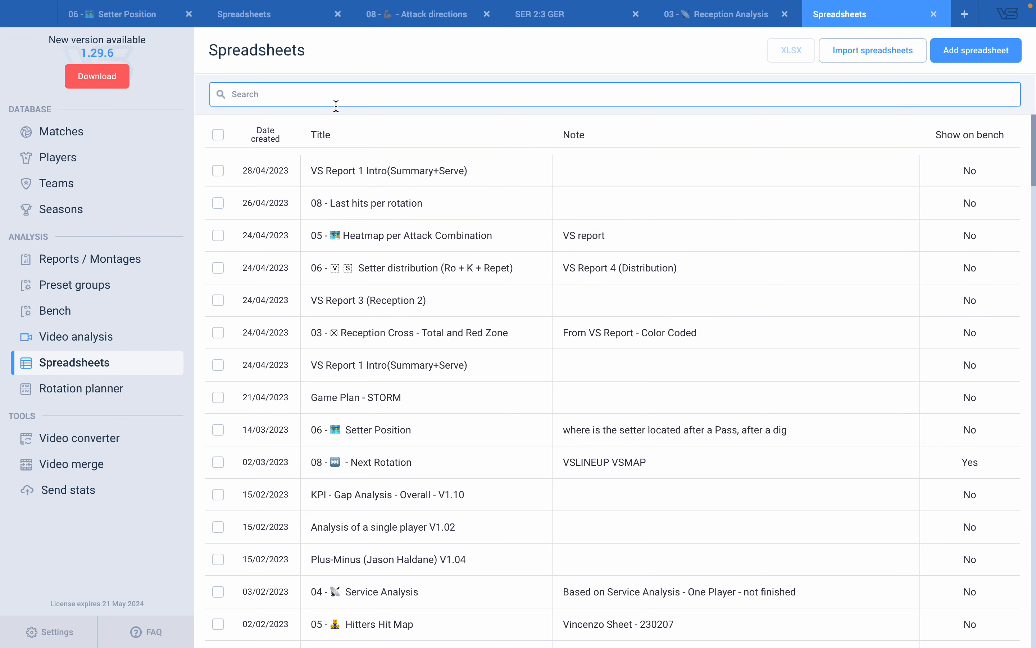
Inspect the ROTATION 3 court formula in 08 - Attack directions and the B10 formula in 03 - Reception Analysis.
left_click(439, 14)
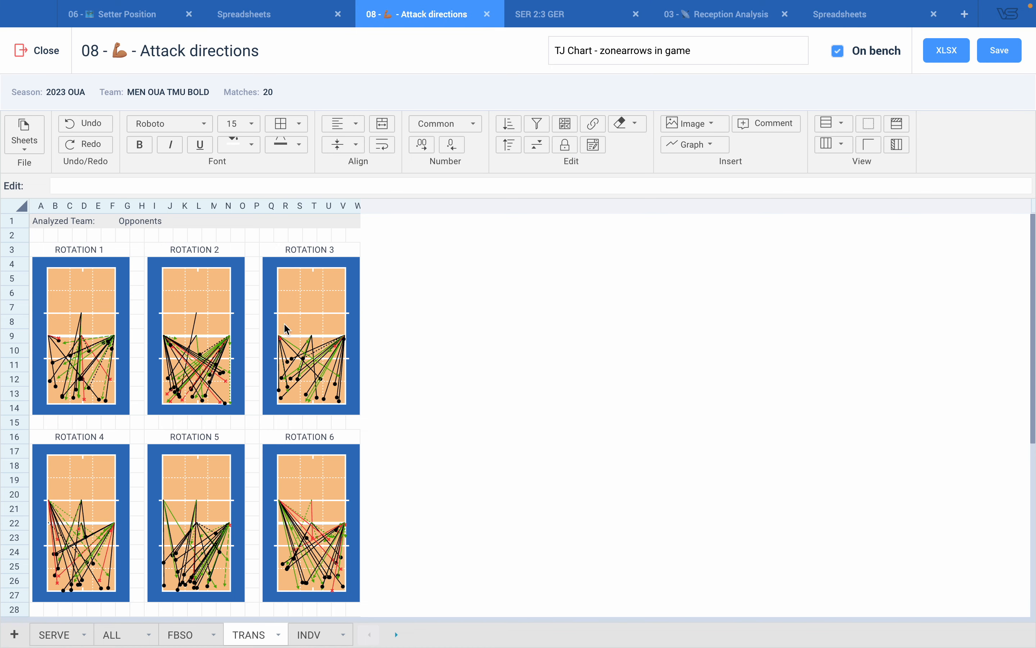
left_click(315, 353)
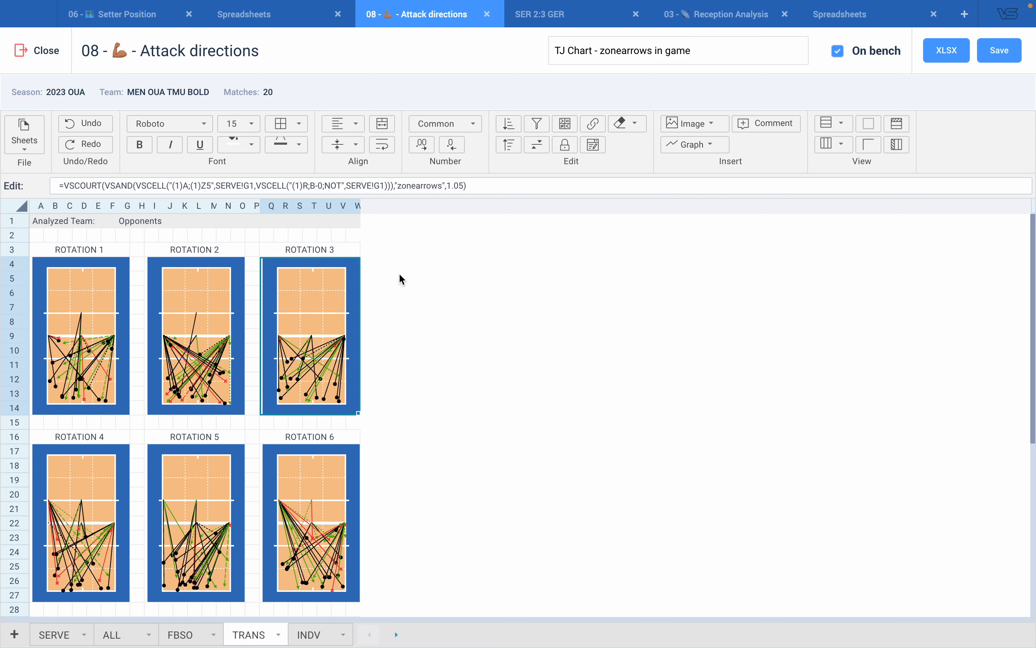
left_click(711, 16)
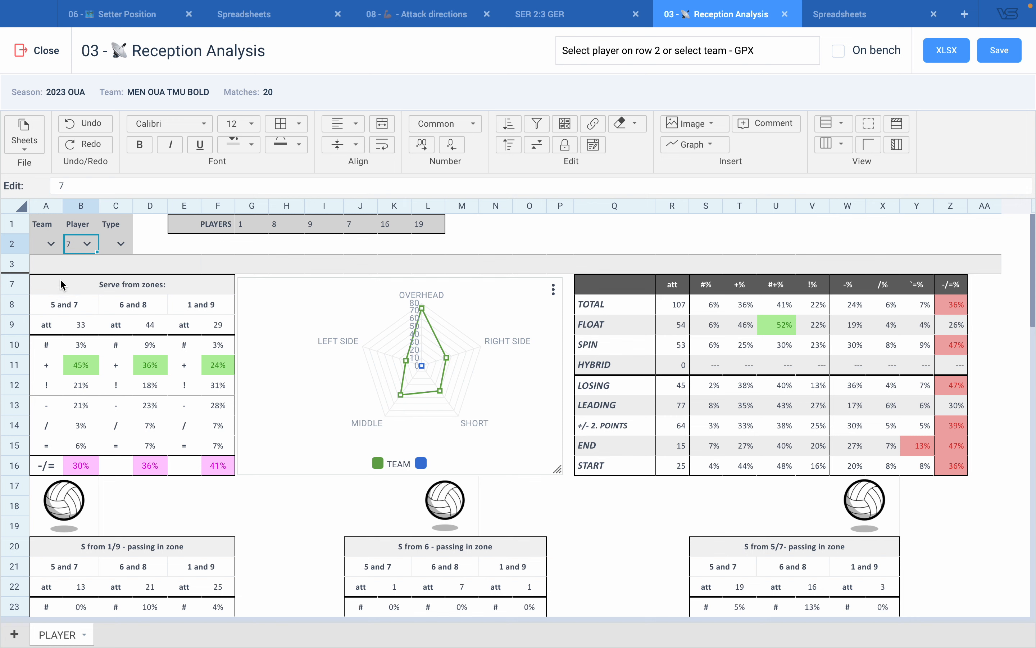
left_click(84, 348)
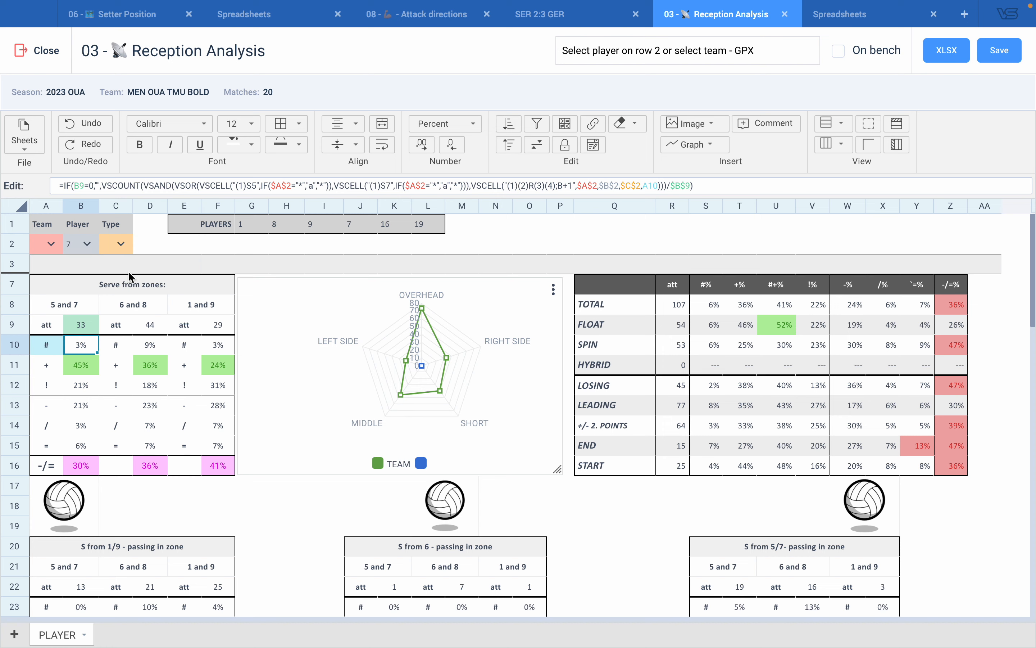
key("super+shift+5")
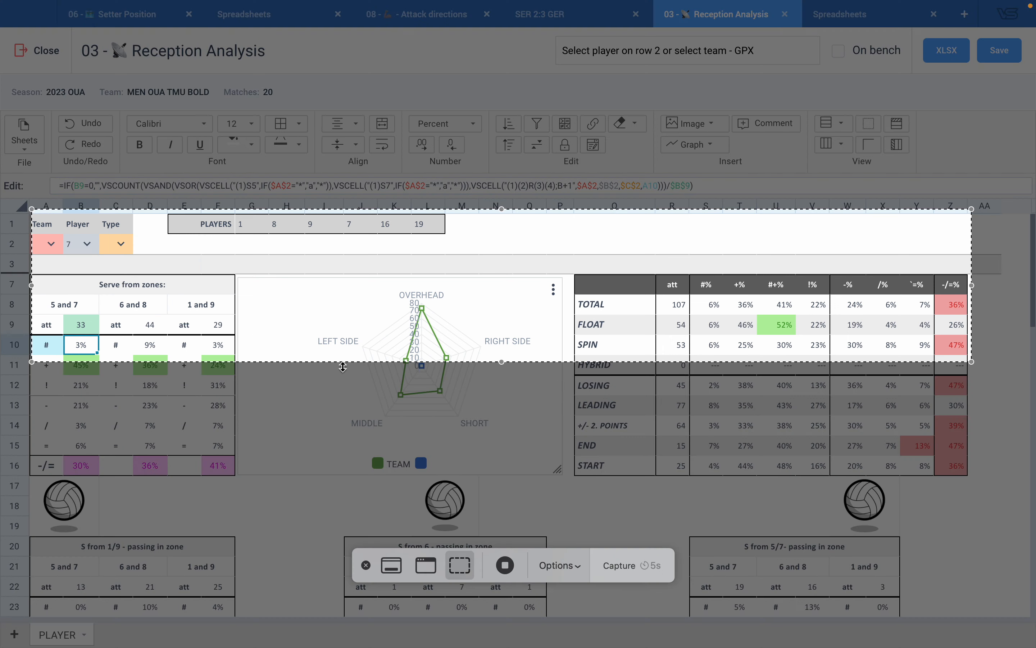